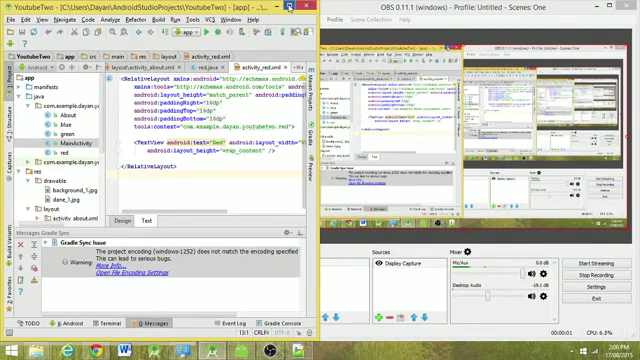
# - Maximize Android Studio and preview the activity_red.xml layout with its 'Red' TextView
pyautogui.click(289, 6)
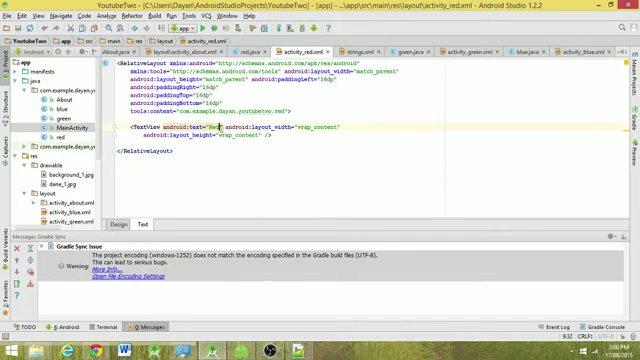
pyautogui.doubleClick(213, 127)
pyautogui.click(118, 224)
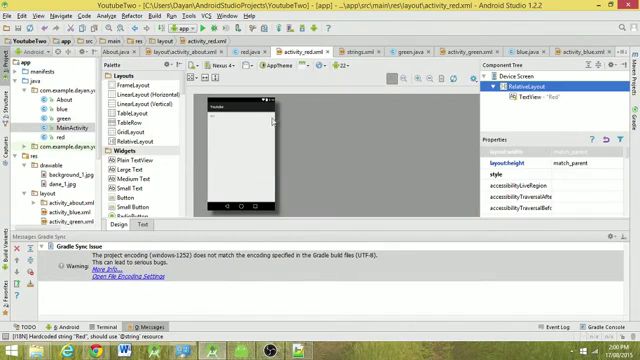
pyautogui.click(142, 224)
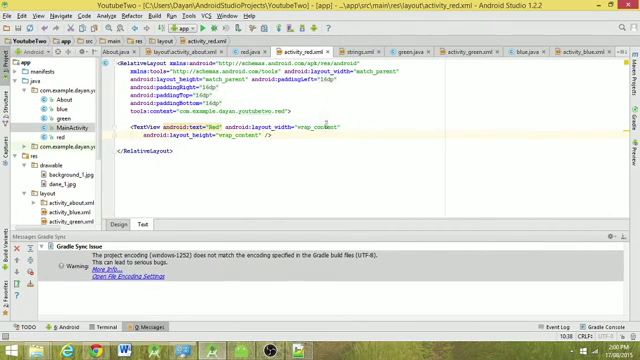
# - Review About.java's GotoMain method and MainActivity's Colors() dialog, ending on About.java
pyautogui.click(121, 51)
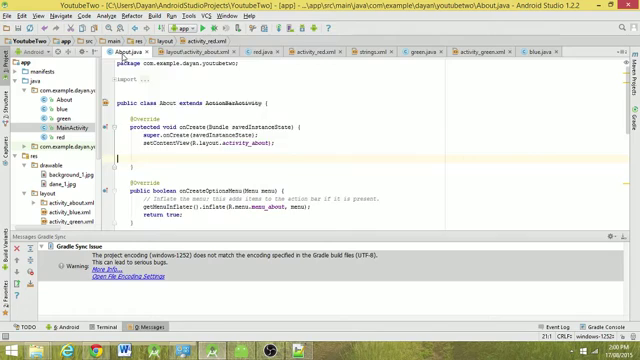
pyautogui.scroll(-5, 200, 120)
pyautogui.scroll(-5, 268, 127)
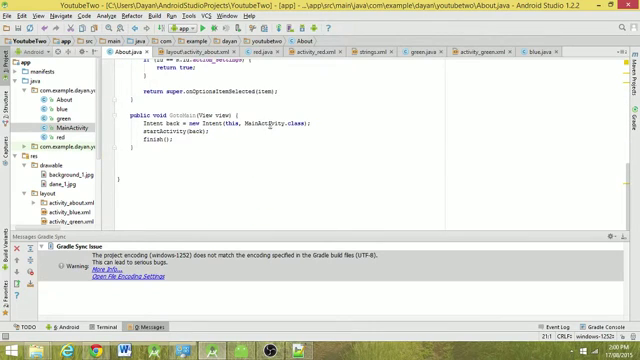
pyautogui.scroll(3, 268, 124)
pyautogui.scroll(2, 200, 140)
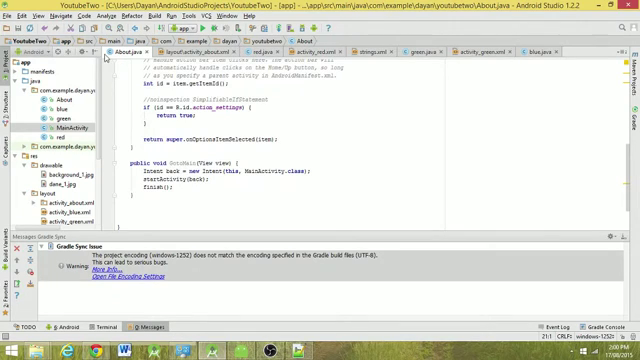
pyautogui.doubleClick(70, 128)
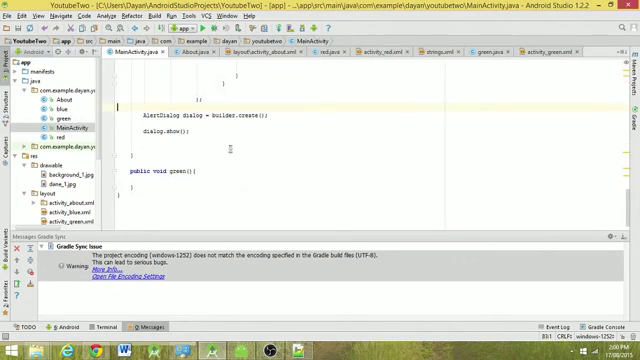
pyautogui.scroll(5, 231, 147)
pyautogui.scroll(5, 231, 147)
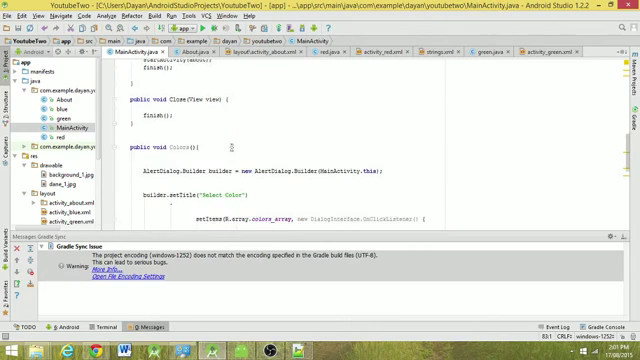
pyautogui.scroll(-1, 233, 147)
pyautogui.scroll(1, 200, 135)
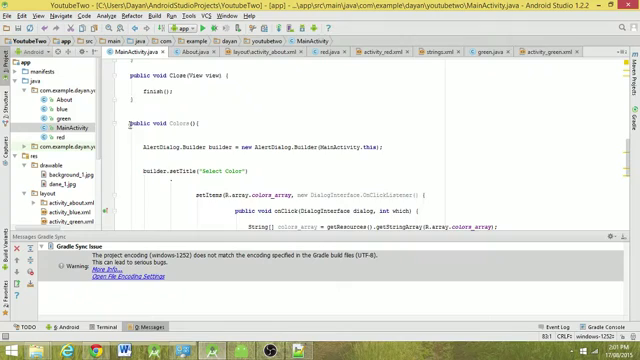
pyautogui.scroll(-3, 214, 123)
pyautogui.scroll(-3, 214, 123)
pyautogui.scroll(-5, 214, 123)
pyautogui.scroll(-2, 214, 123)
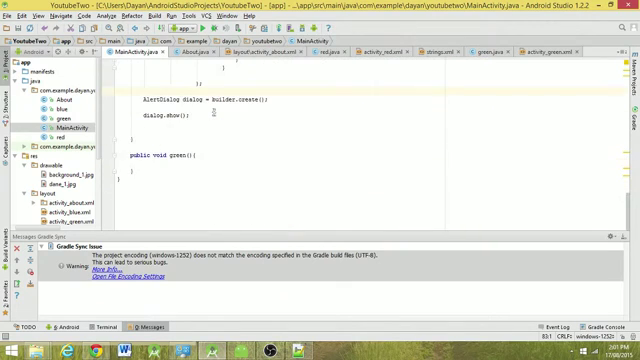
pyautogui.click(190, 52)
pyautogui.scroll(3, 188, 101)
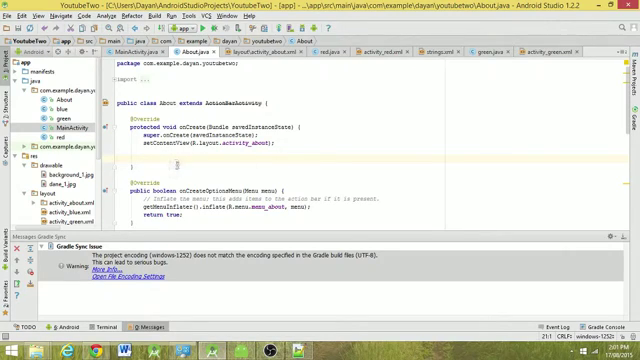
pyautogui.scroll(-5, 118, 158)
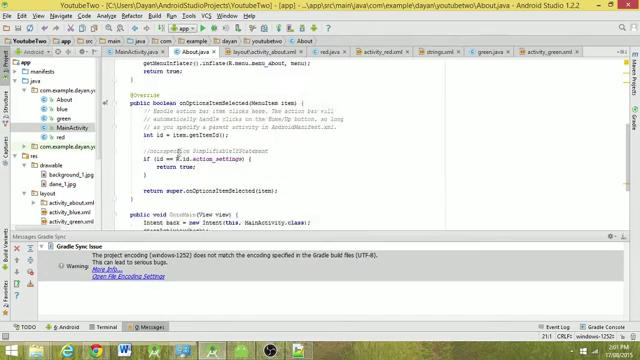
pyautogui.scroll(-4, 118, 158)
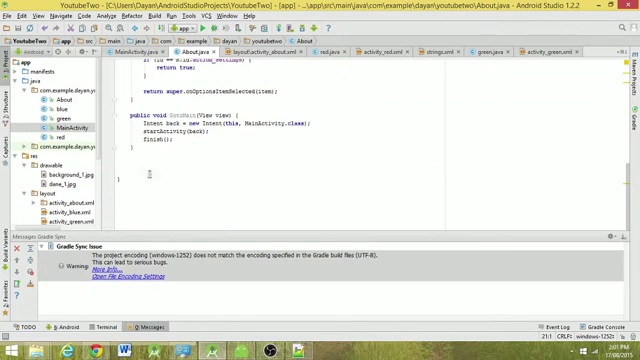
pyautogui.scroll(5, 160, 175)
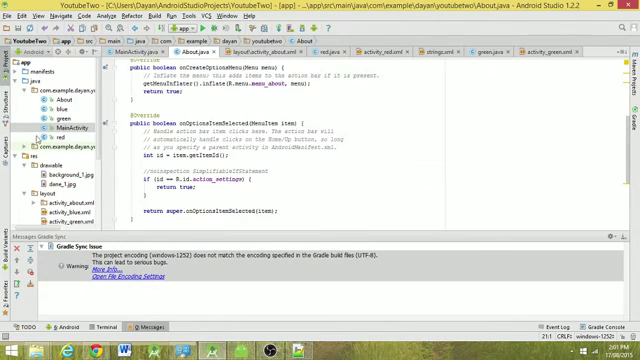
# - Return to MainActivity.java's Colors() handler, where which == 0 calls green()
pyautogui.click(135, 52)
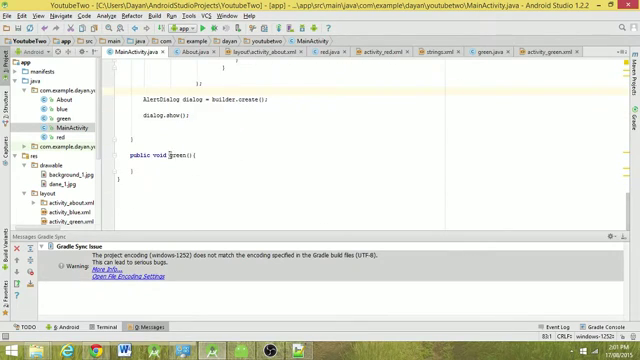
pyautogui.scroll(5, 170, 152)
pyautogui.scroll(2, 170, 152)
pyautogui.scroll(2, 170, 153)
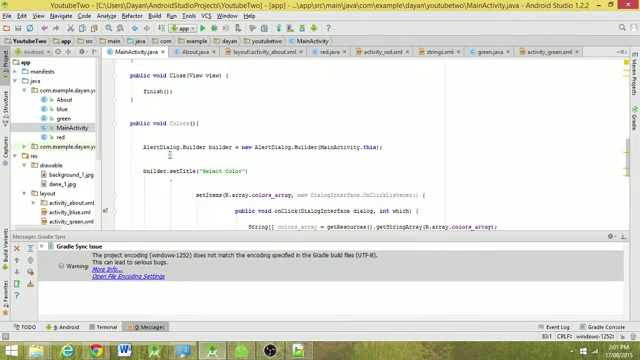
pyautogui.scroll(-3, 170, 153)
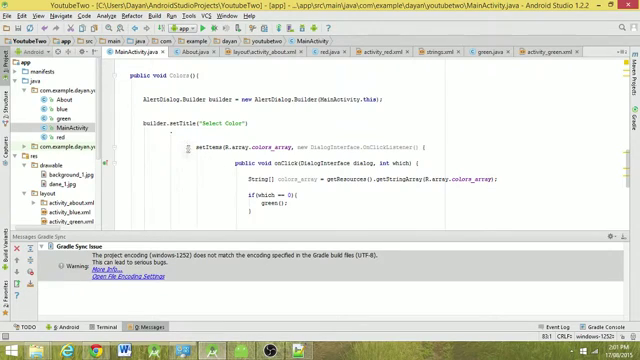
pyautogui.scroll(-1, 193, 137)
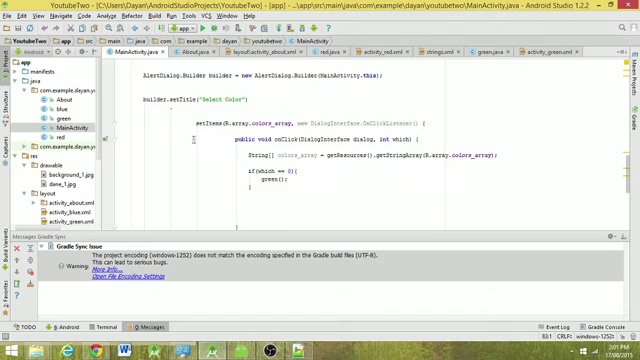
pyautogui.scroll(2, 193, 137)
pyautogui.scroll(-3, 193, 140)
pyautogui.scroll(-2, 250, 150)
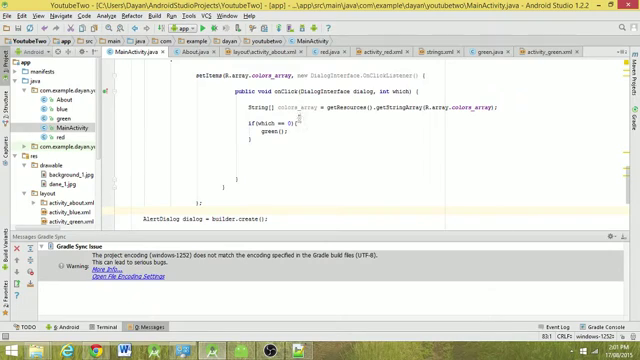
pyautogui.scroll(1, 289, 122)
pyautogui.scroll(-2, 289, 122)
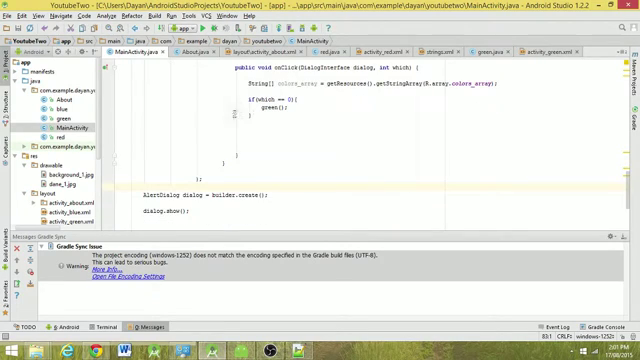
# - In strings.xml, add the index comment 0 after the Green item of colors_array
pyautogui.click(438, 51)
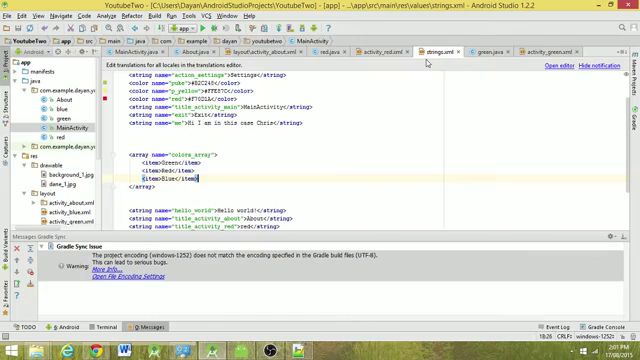
pyautogui.moveTo(129, 154); pyautogui.dragTo(172, 186)
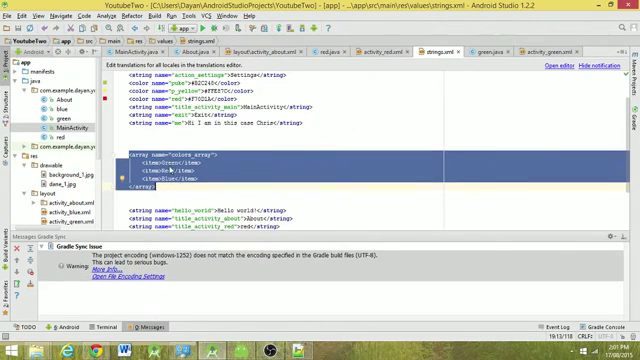
pyautogui.click(166, 163)
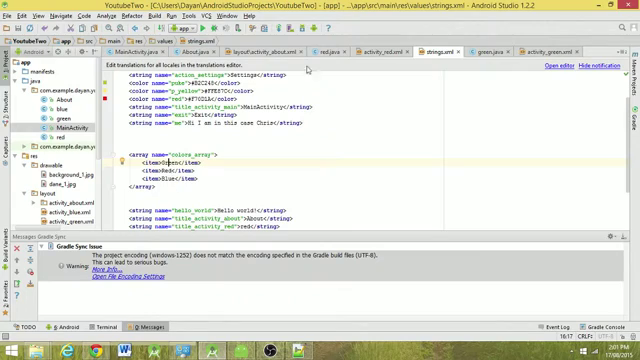
pyautogui.press('End')
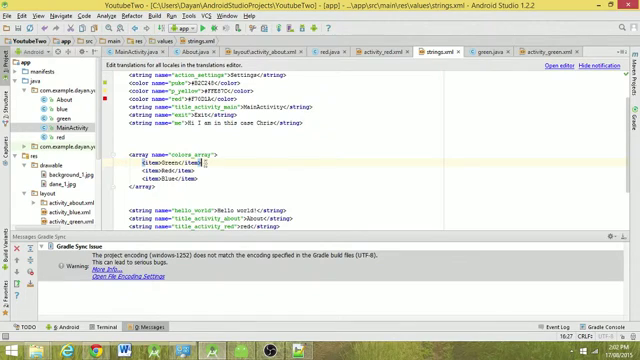
pyautogui.write('//')
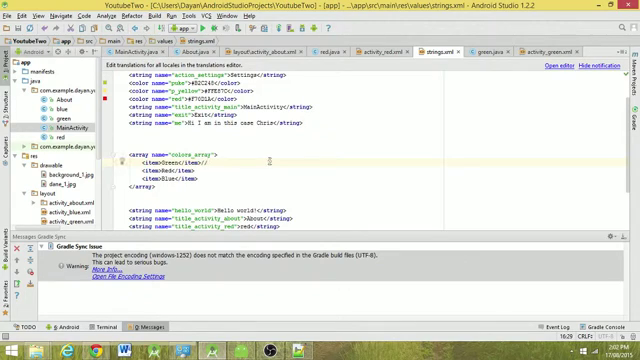
pyautogui.press('BackSpace')
pyautogui.write('<')
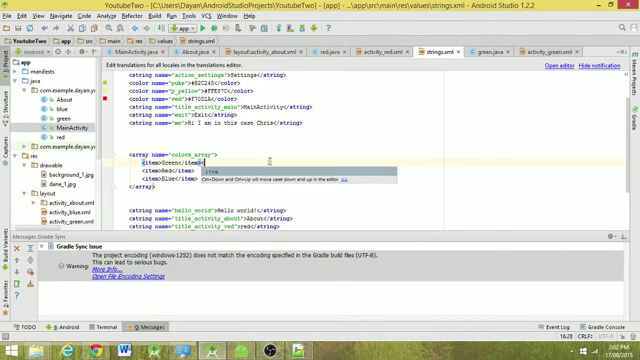
pyautogui.write('!-- -->')
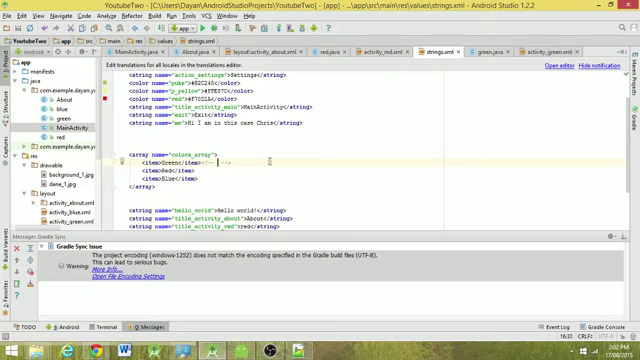
pyautogui.press('BackSpace')
pyautogui.press('BackSpace')
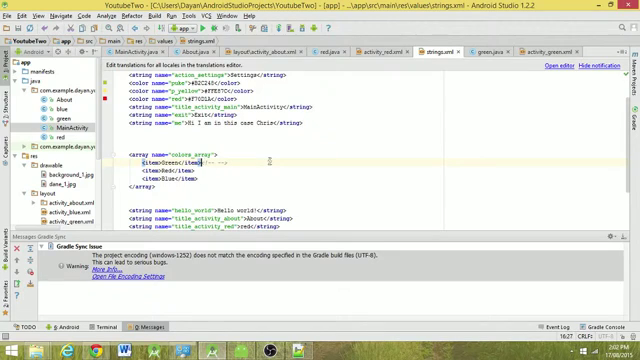
pyautogui.hotkey('shift', 'End')
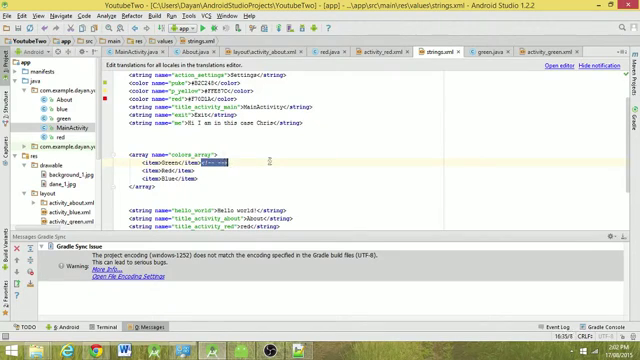
pyautogui.press('Delete')
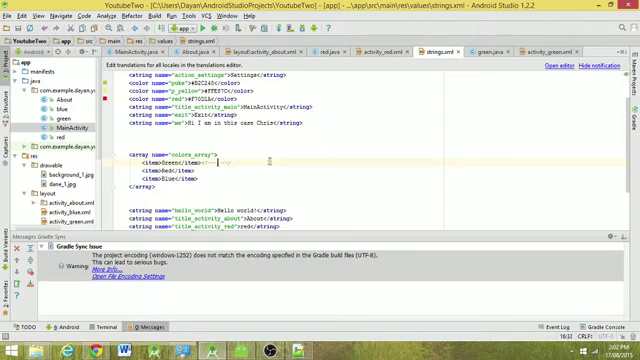
# - Add index comments 1 and 2 after the Red and Blue items
pyautogui.press('Down')
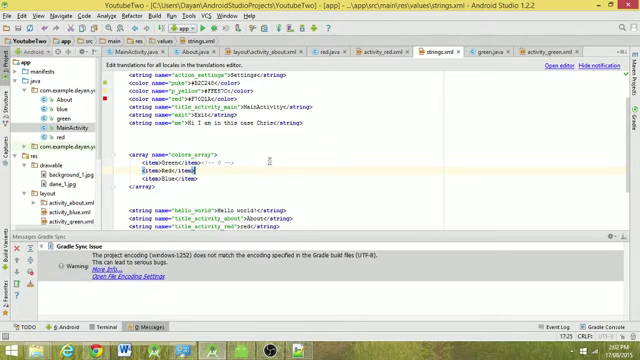
pyautogui.hotkey('ctrl', 'v')
pyautogui.press('Right')
pyautogui.press('Right')
pyautogui.press('Right')
pyautogui.press('Down')
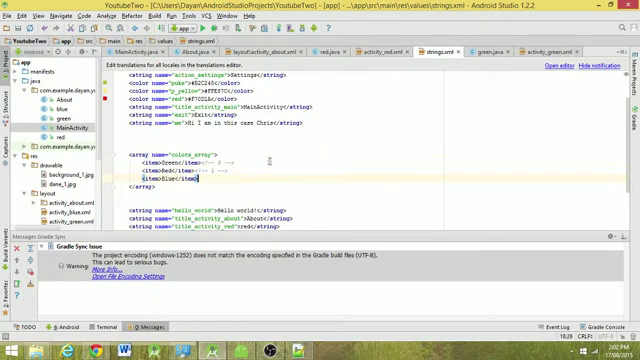
pyautogui.hotkey('ctrl', 'v')
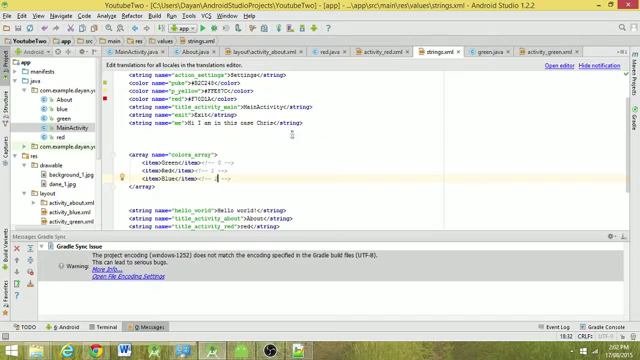
# - In MainActivity.java, begin a new Intent declaration line inside green()
pyautogui.click(369, 52)
pyautogui.click(440, 52)
pyautogui.click(135, 52)
pyautogui.scroll(3, 250, 120)
pyautogui.scroll(2, 272, 158)
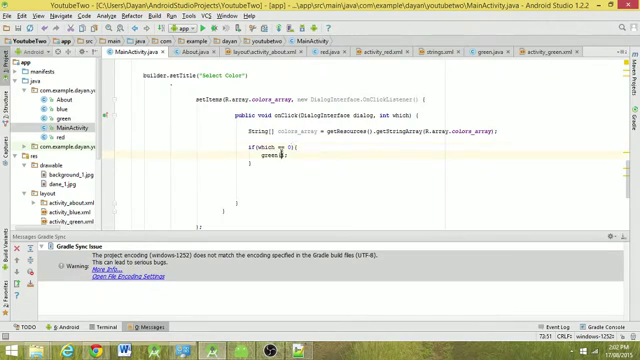
pyautogui.scroll(-3, 293, 148)
pyautogui.scroll(-4, 293, 148)
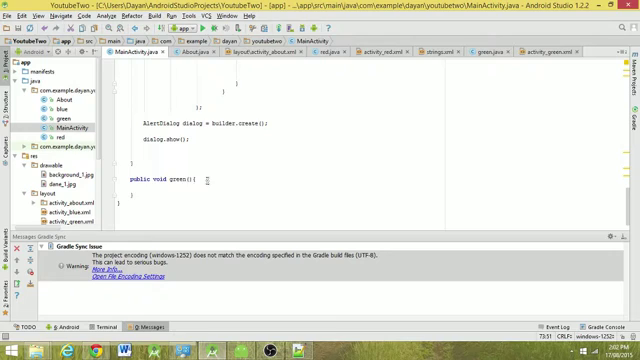
pyautogui.press('Return')
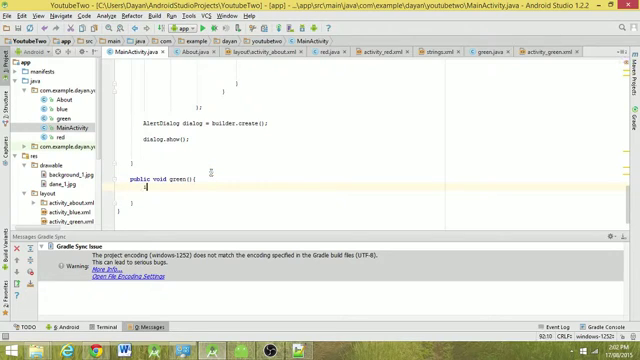
pyautogui.write('sta')
pyautogui.press('BackSpace')
pyautogui.press('BackSpace')
pyautogui.press('BackSpace')
pyautogui.write('In')
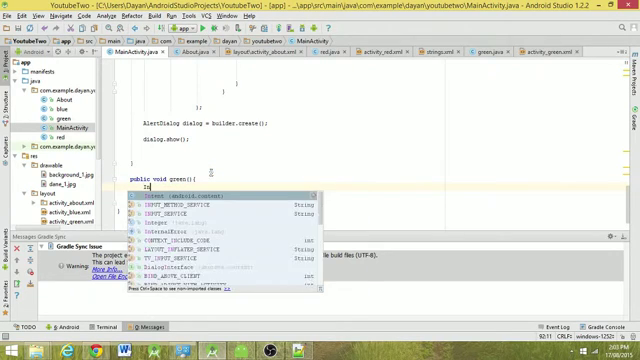
pyautogui.write('tente')
pyautogui.press('Return')
pyautogui.write('i')
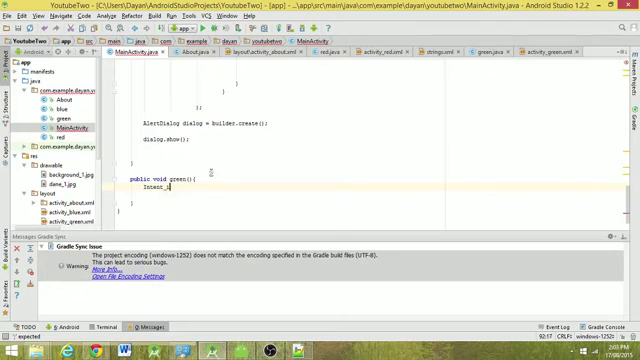
pyautogui.write('ntent =')
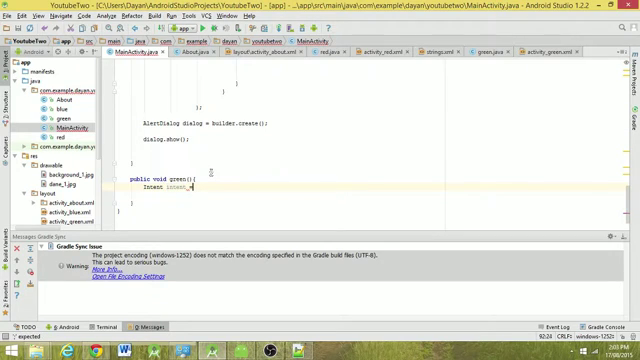
pyautogui.write(' in')
# - Write the partial 'Intent intent = new Intent(this' line and check reference code in Notepad++
pyautogui.press('BackSpace')
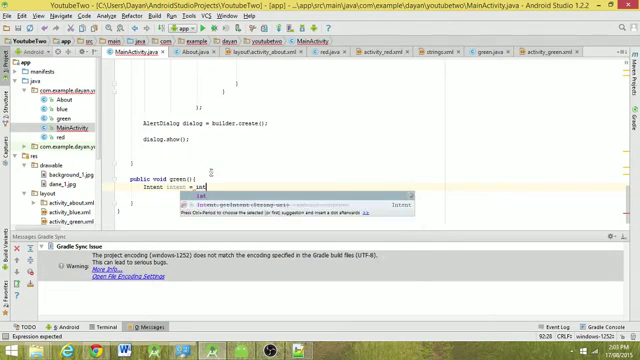
pyautogui.write('n')
pyautogui.press('BackSpace')
pyautogui.press('BackSpace')
pyautogui.write('new ')
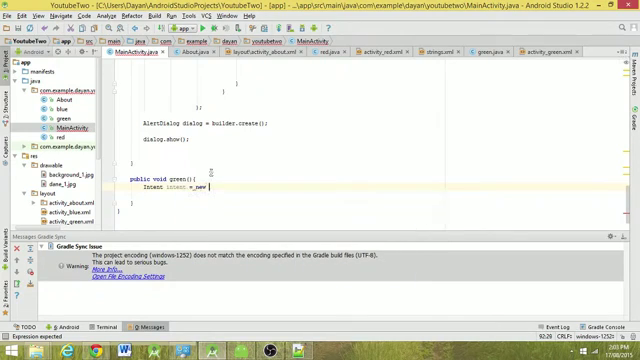
pyautogui.write('In')
pyautogui.press('Return')
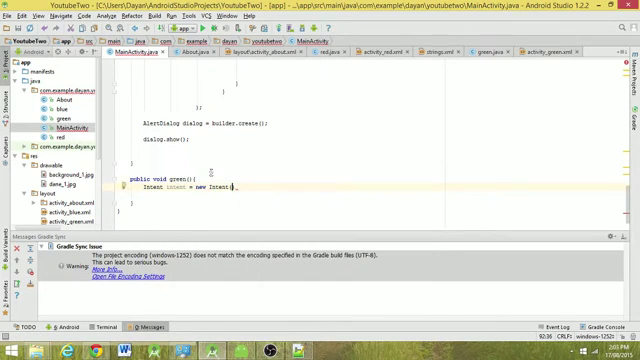
pyautogui.write('(this')
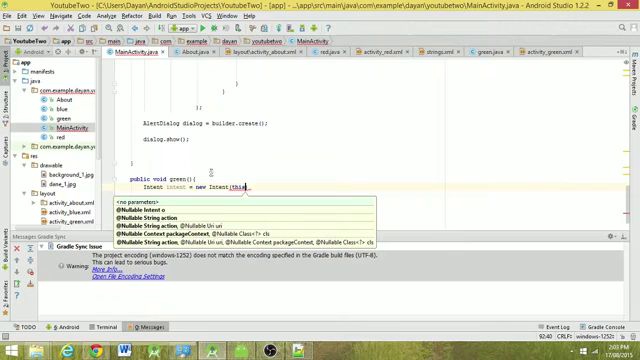
pyautogui.write(',')
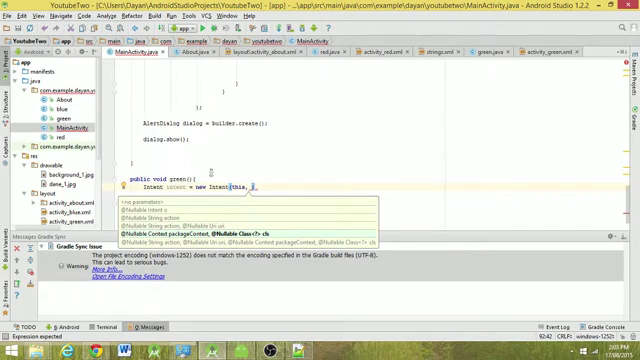
pyautogui.press('BackSpace')
pyautogui.press('BackSpace')
pyautogui.press('BackSpace')
pyautogui.press('Escape')
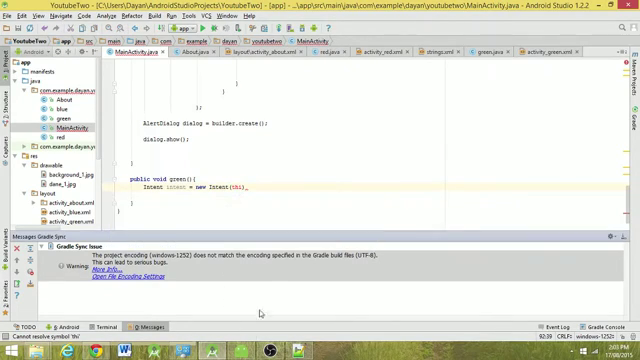
pyautogui.hotkey('alt', 'Tab')
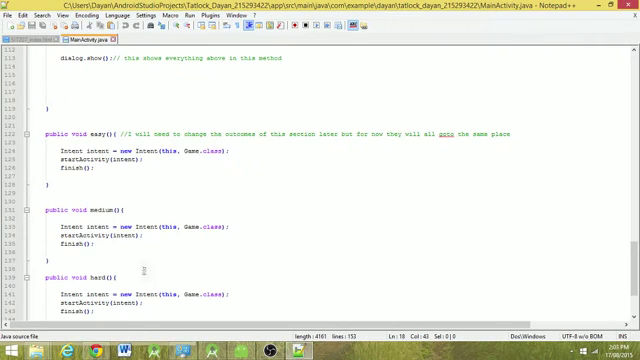
# - Finish green()'s Intent line so it targets the green class
pyautogui.hotkey('alt', 'Tab')
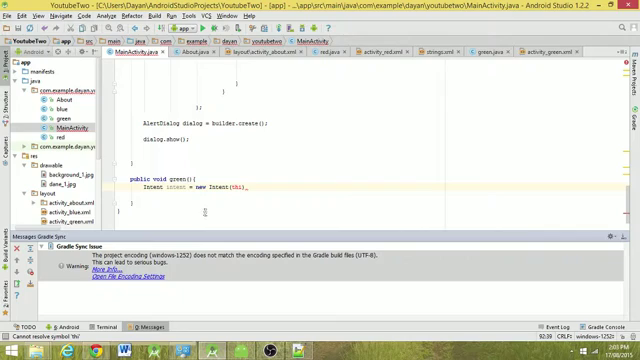
pyautogui.click(240, 188)
pyautogui.write(', ')
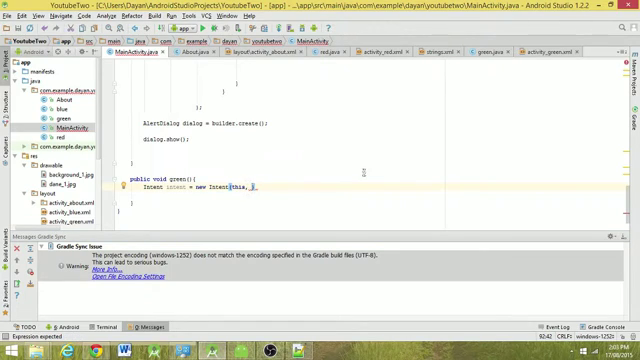
pyautogui.write('green')
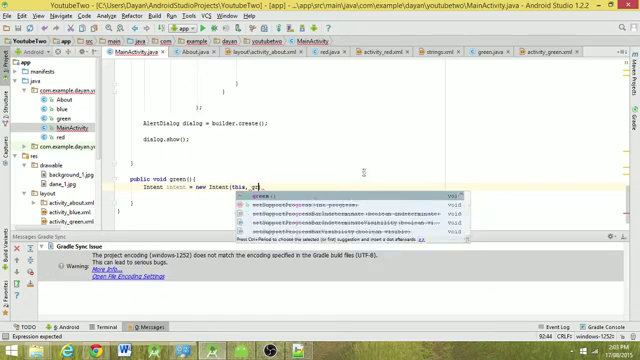
pyautogui.press('Escape')
pyautogui.write('.')
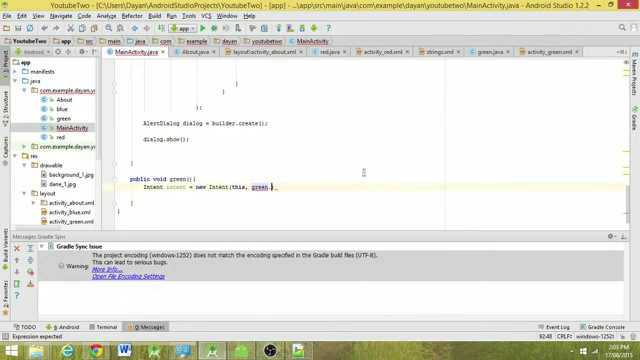
pyautogui.write('this)')
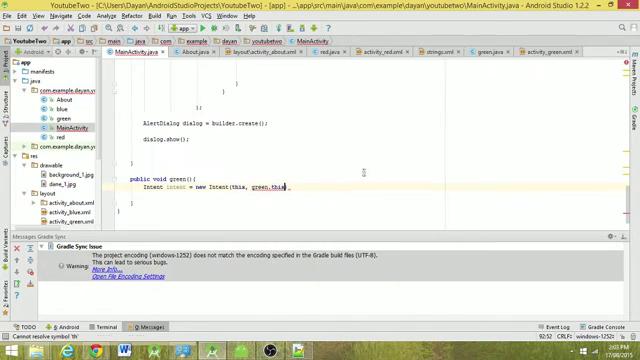
pyautogui.write(';')
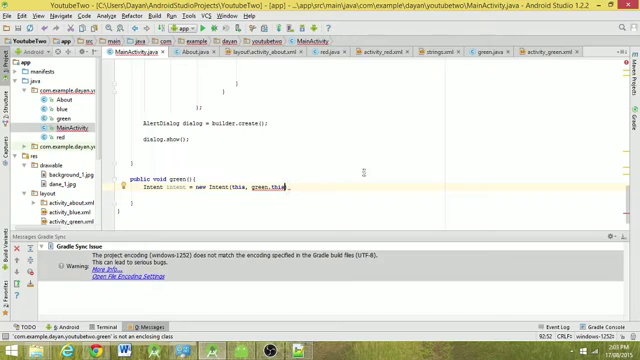
pyautogui.scroll(-3, 70, 110)
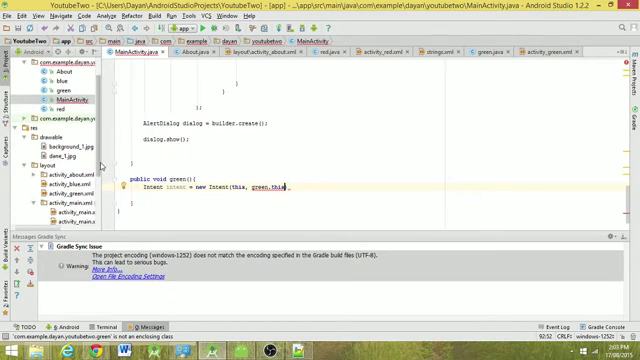
pyautogui.scroll(-3, 101, 163)
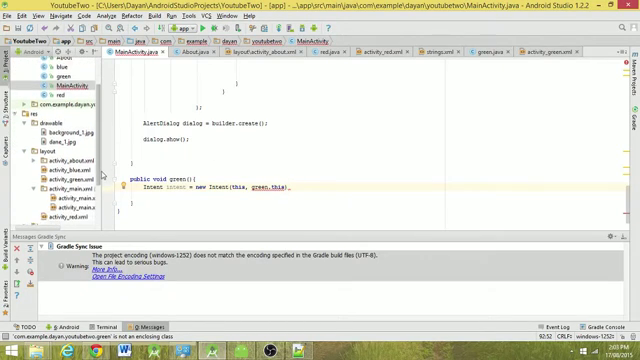
pyautogui.doubleClick(278, 187)
pyautogui.write('c')
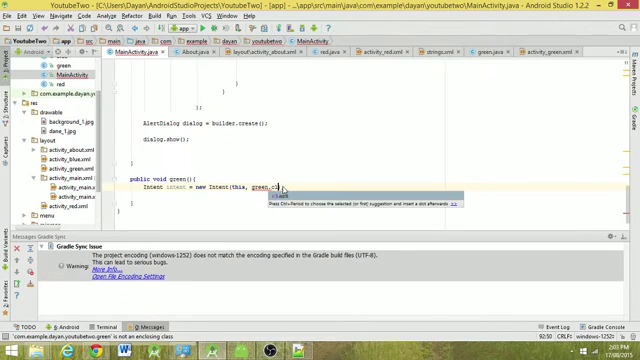
pyautogui.write('lass)')
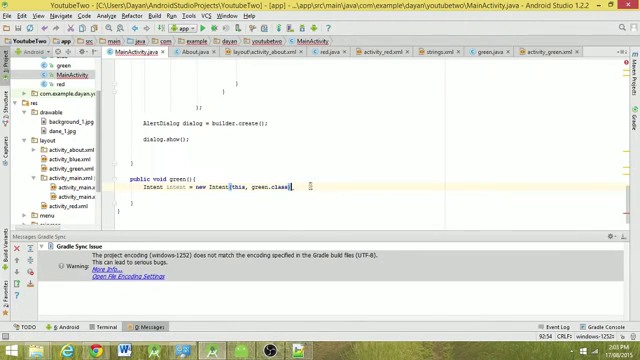
pyautogui.write(';')
pyautogui.press('Return')
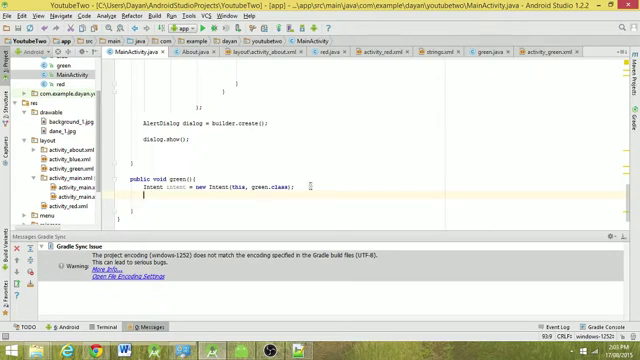
pyautogui.write('st')
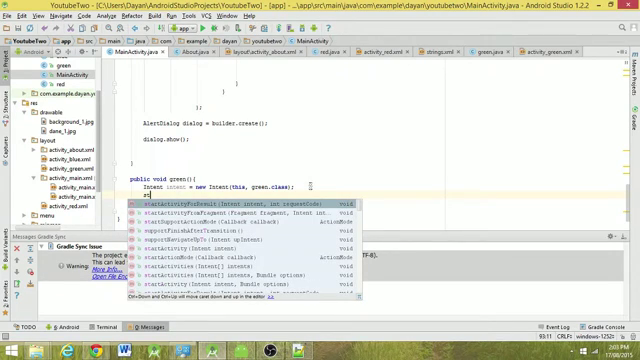
pyautogui.write('a')
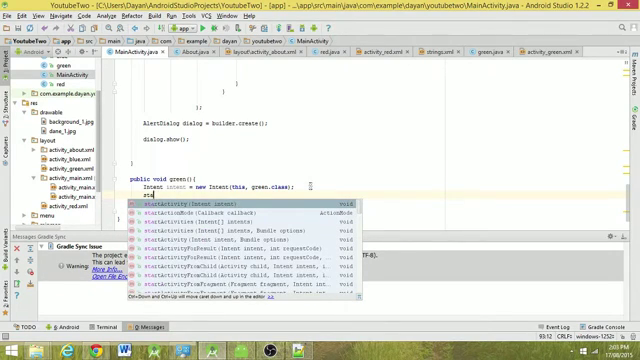
# - Add startActivity(intent); and finish(); after the Intent line
pyautogui.press('Return')
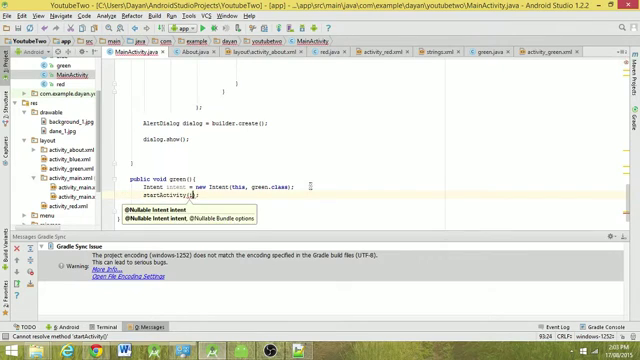
pyautogui.write('inte')
pyautogui.press('Return')
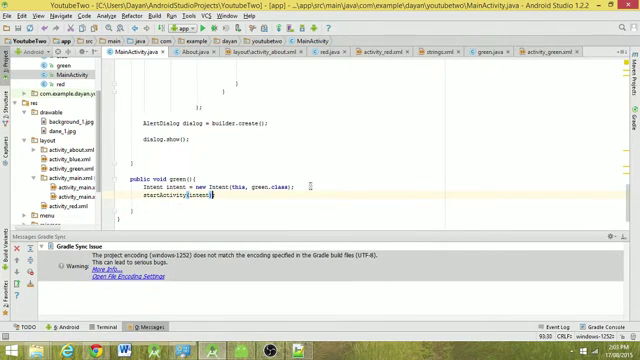
pyautogui.press('Return')
pyautogui.write('finish')
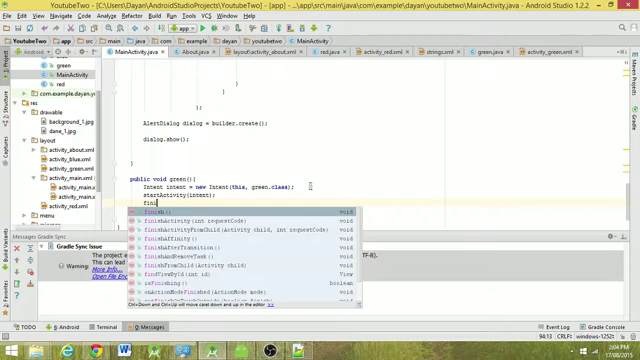
pyautogui.press('Return')
pyautogui.write(';')
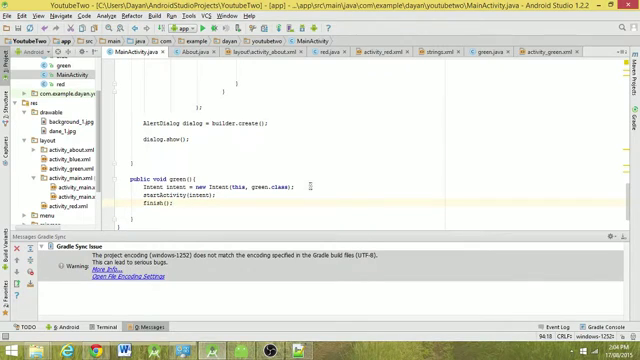
pyautogui.scroll(-1, 230, 150)
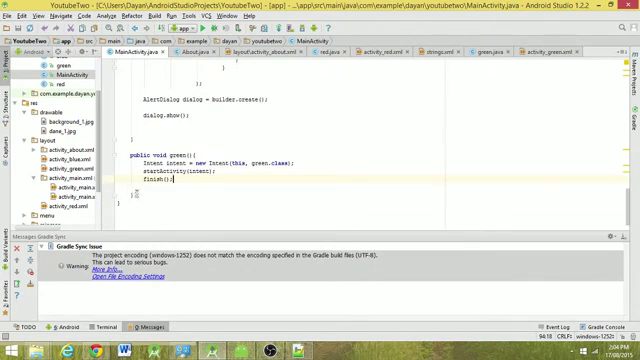
# - Paste two copies of the green() method below the original
pyautogui.moveTo(133, 193); pyautogui.dragTo(125, 155)
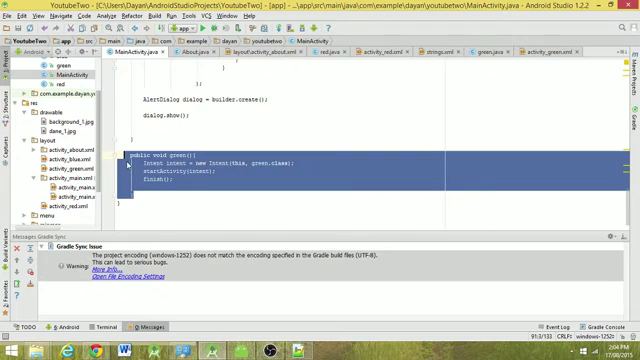
pyautogui.hotkey('ctrl', 'c')
pyautogui.click(128, 195)
pyautogui.hotkey('ctrl', 'v')
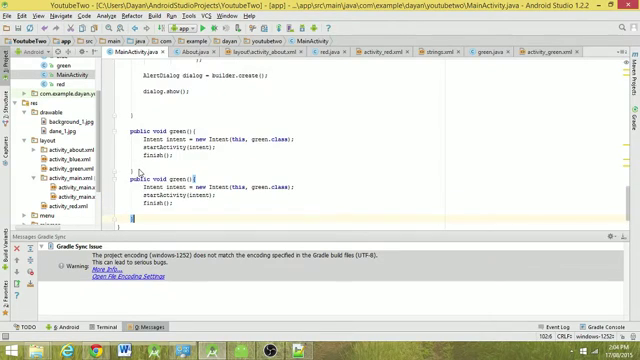
pyautogui.hotkey('ctrl', 'v')
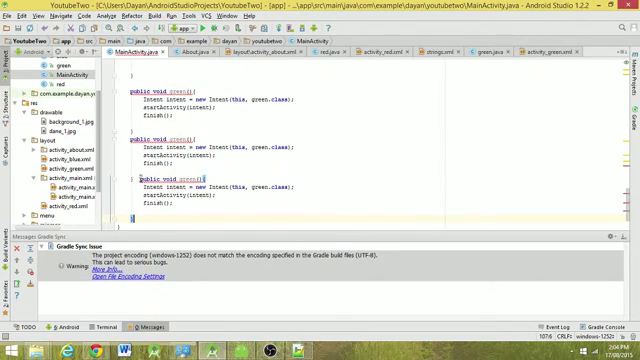
# - Rename the two copied methods to blue and red
pyautogui.click(185, 187)
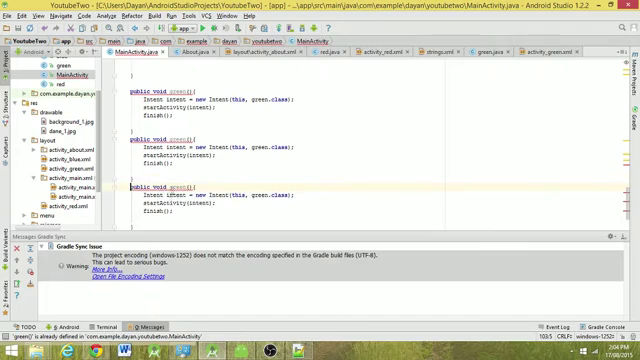
pyautogui.doubleClick(185, 187)
pyautogui.write('red')
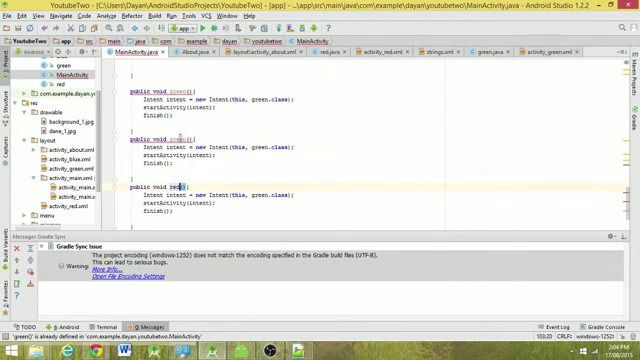
pyautogui.doubleClick(180, 139)
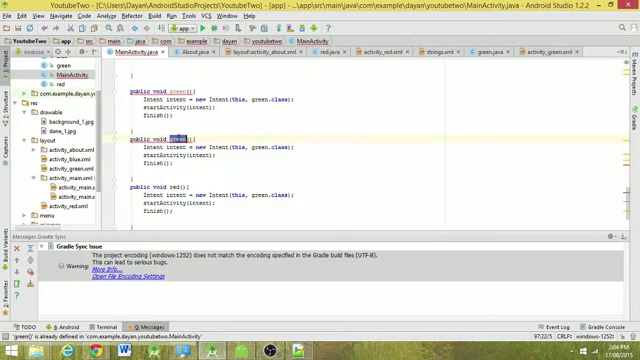
pyautogui.write('blue')
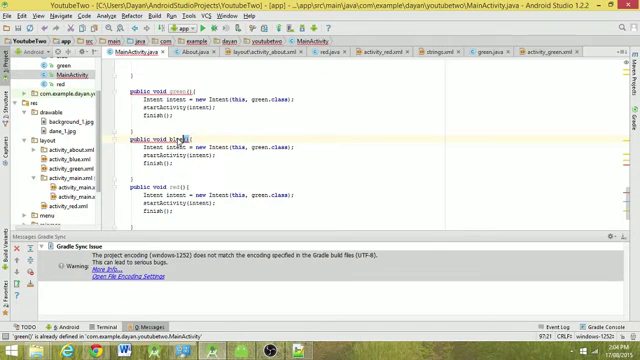
pyautogui.scroll(3, 185, 139)
pyautogui.scroll(3, 185, 211)
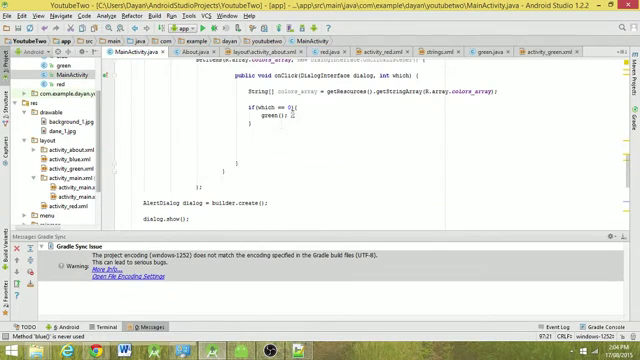
# - Paste two more copies of the if(which == 0){ green(); } block in onClick
pyautogui.click(245, 115)
pyautogui.moveTo(245, 117); pyautogui.dragTo(250, 107)
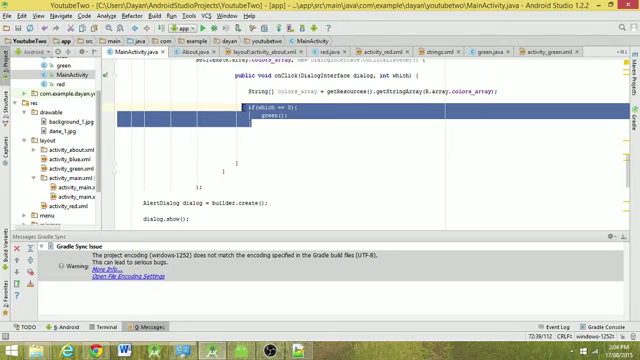
pyautogui.click(250, 122)
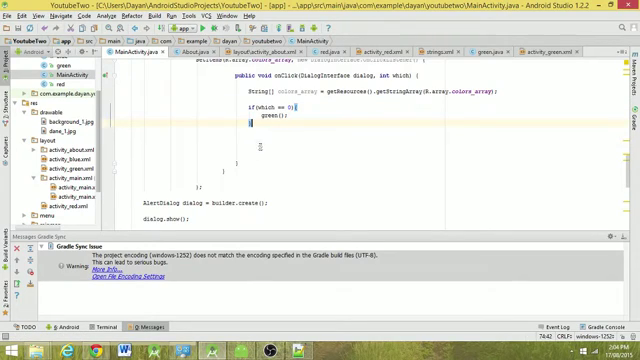
pyautogui.hotkey('ctrl', 'v')
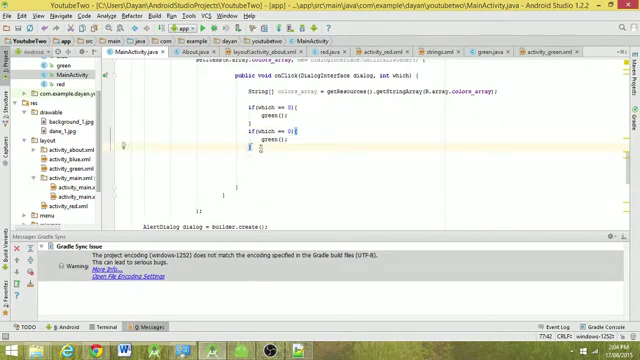
pyautogui.hotkey('ctrl', 'v')
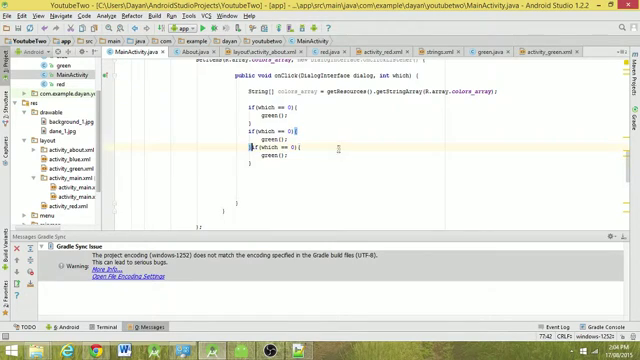
# - Turn the third copy into an else branch that calls blue()
pyautogui.press('Return')
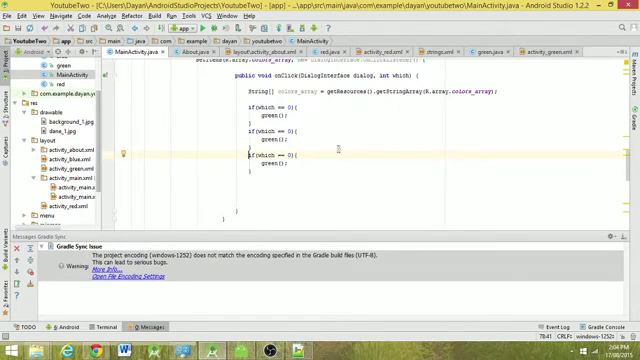
pyautogui.press('Delete')
pyautogui.press('Delete')
pyautogui.press('Delete')
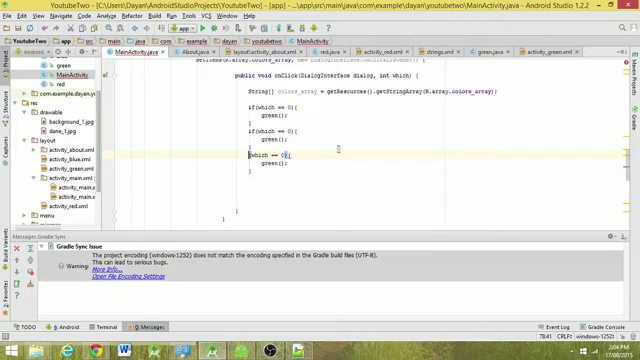
pyautogui.press('Delete')
pyautogui.press('Delete')
pyautogui.press('Delete')
pyautogui.press('Delete')
pyautogui.press('Delete')
pyautogui.press('Delete')
pyautogui.press('Delete')
pyautogui.press('Delete')
pyautogui.press('Delete')
pyautogui.press('Delete')
pyautogui.press('Delete')
pyautogui.press('Delete')
pyautogui.write('else')
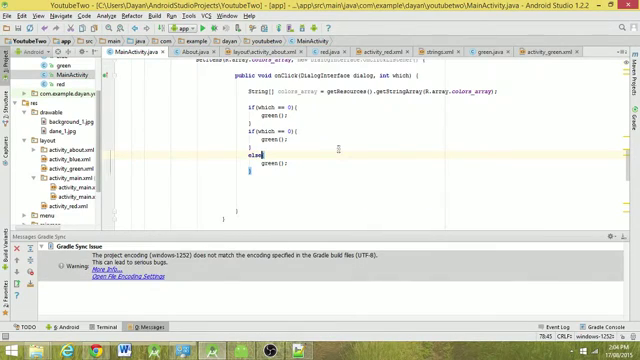
pyautogui.doubleClick(268, 163)
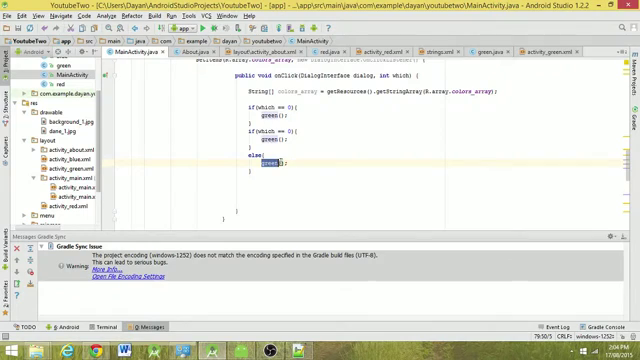
pyautogui.write('blue')
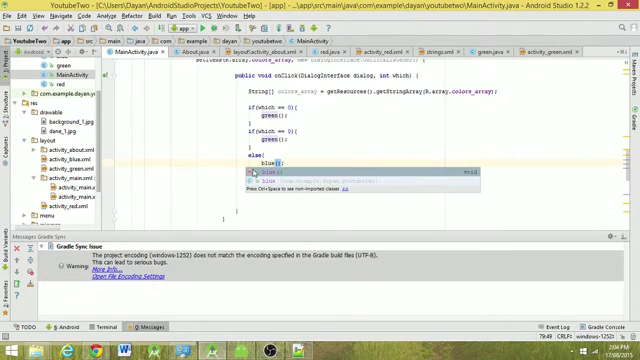
pyautogui.press('Escape')
pyautogui.scroll(-8, 237, 172)
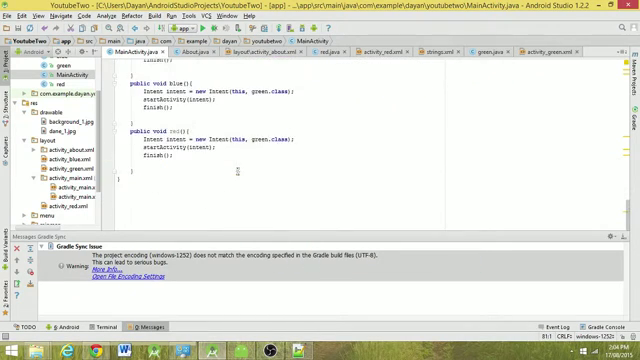
pyautogui.scroll(3, 237, 172)
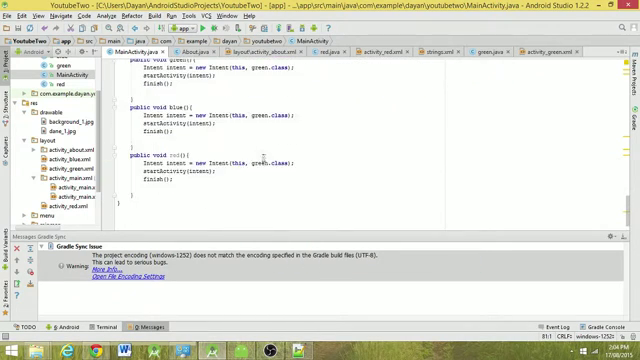
# - Replace green.class with blue.class in blue() and red.class in red()
pyautogui.doubleClick(260, 115)
pyautogui.write('blue')
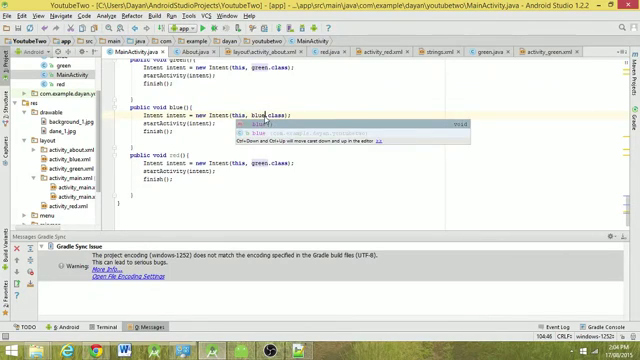
pyautogui.press('Escape')
pyautogui.click(258, 163)
pyautogui.doubleClick(258, 163)
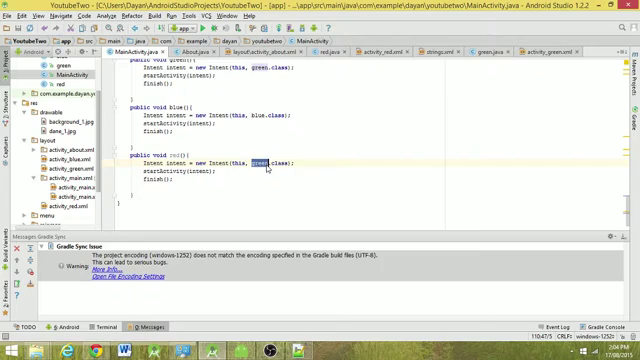
pyautogui.write('red')
pyautogui.press('Escape')
pyautogui.click(186, 155)
pyautogui.scroll(5, 263, 151)
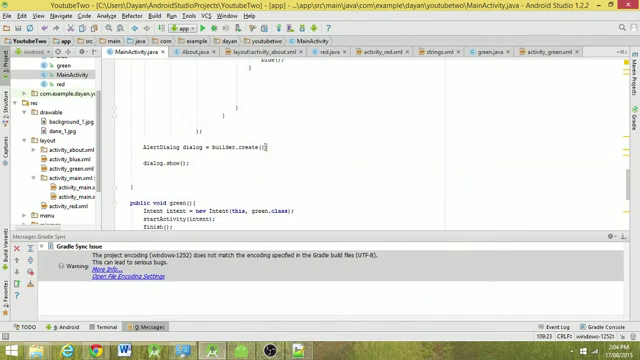
pyautogui.scroll(5, 268, 146)
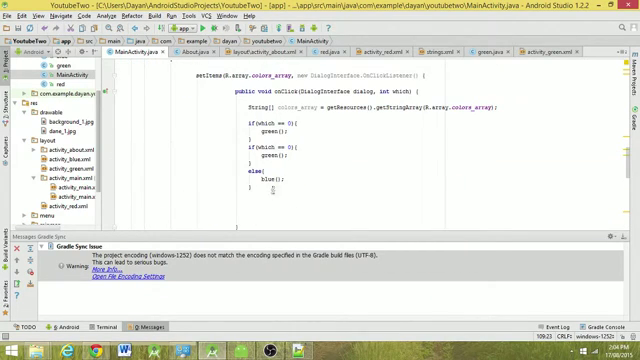
# - Make the second branch call red() for which == 1, checking the colour order in strings.xml
pyautogui.doubleClick(270, 154)
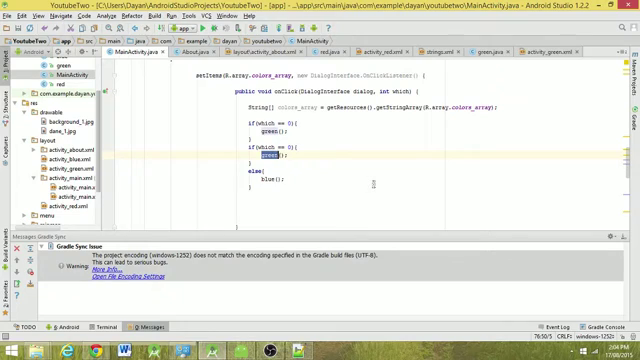
pyautogui.write('red')
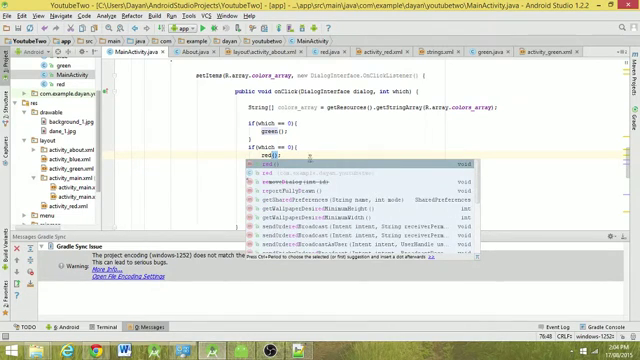
pyautogui.press('Escape')
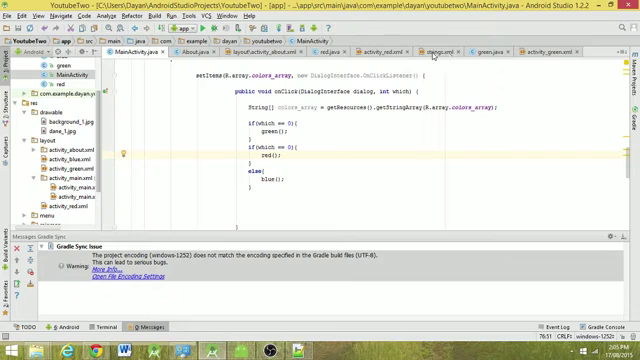
pyautogui.click(438, 52)
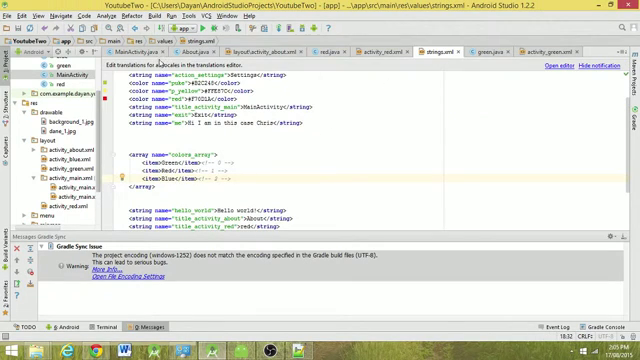
pyautogui.click(132, 52)
pyautogui.press('BackSpace')
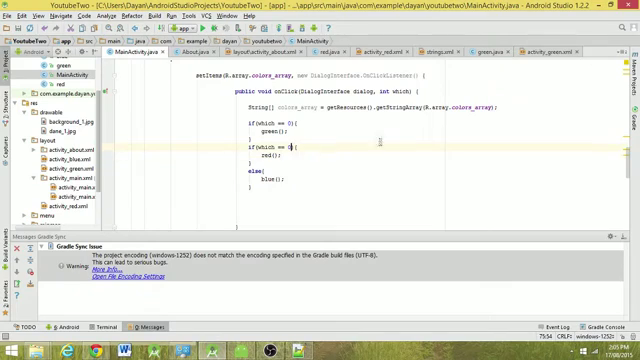
pyautogui.write('1')
pyautogui.scroll(-1, 265, 174)
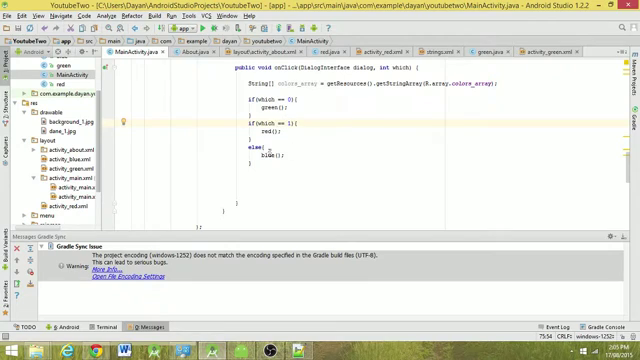
pyautogui.scroll(-2, 257, 158)
pyautogui.scroll(3, 257, 158)
pyautogui.scroll(4, 257, 158)
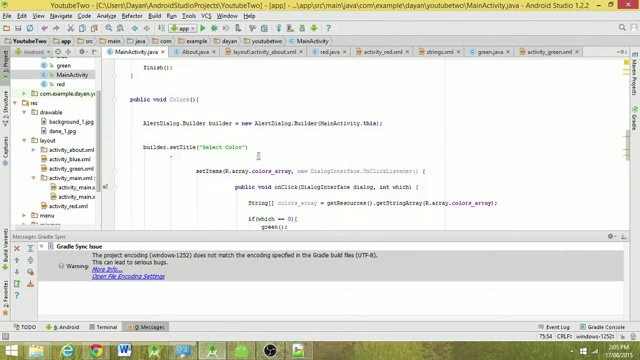
pyautogui.scroll(5, 257, 158)
pyautogui.scroll(5, 257, 158)
pyautogui.scroll(3, 239, 160)
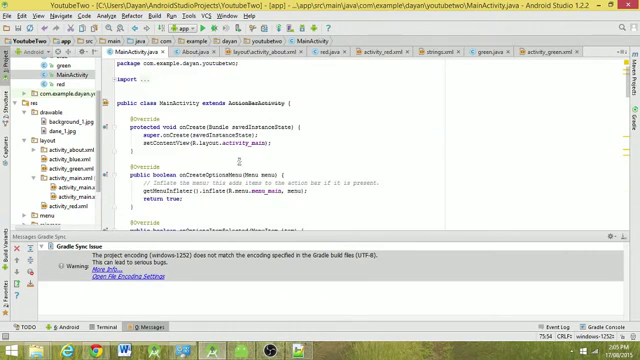
pyautogui.scroll(-1, 239, 160)
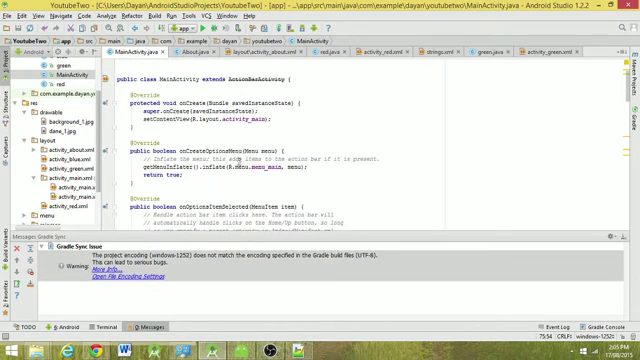
# - Add a Colors() call after setContentView in onCreate and build and run the app
pyautogui.click(275, 118)
pyautogui.press('Return')
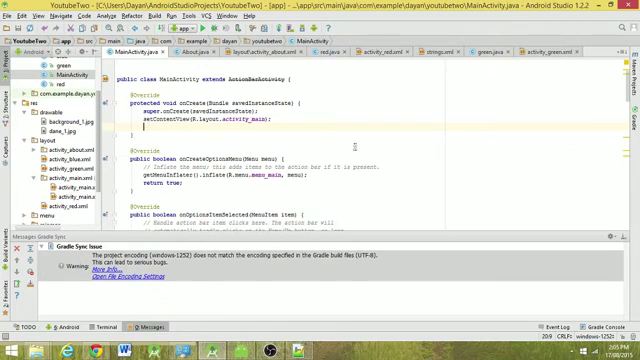
pyautogui.write('c')
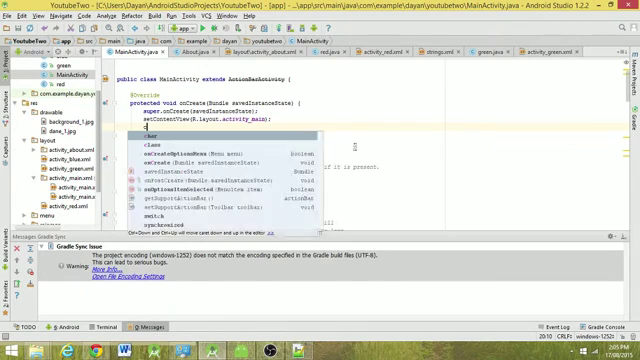
pyautogui.write('o')
pyautogui.press('BackSpace')
pyautogui.press('BackSpace')
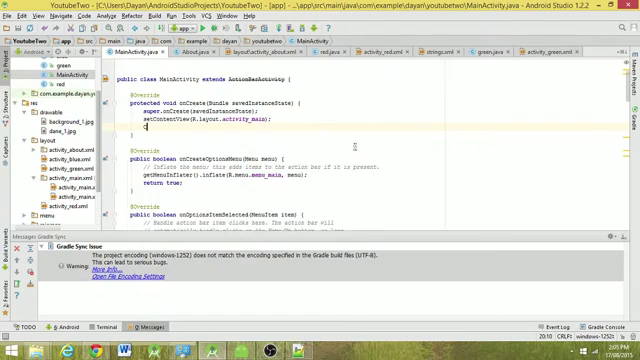
pyautogui.write('Co')
pyautogui.press('Return')
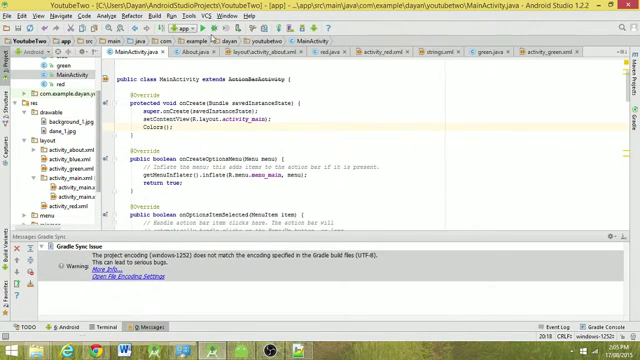
pyautogui.hotkey('shift', 'F10')
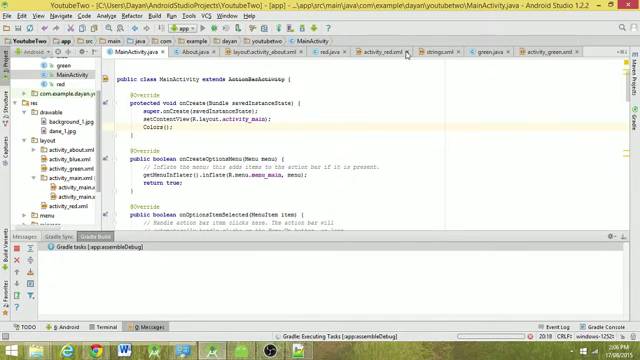
pyautogui.scroll(-5, 235, 143)
pyautogui.scroll(-5, 235, 143)
pyautogui.scroll(-5, 235, 143)
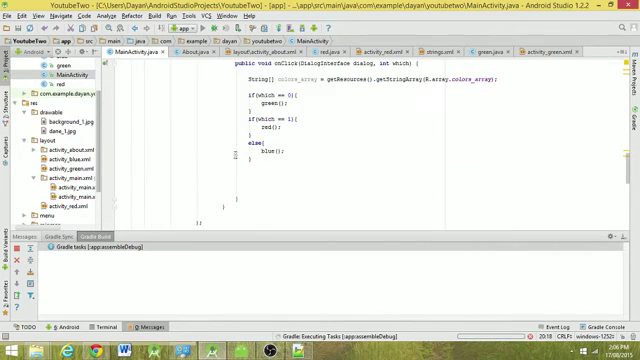
pyautogui.scroll(-5, 235, 143)
pyautogui.scroll(7, 235, 143)
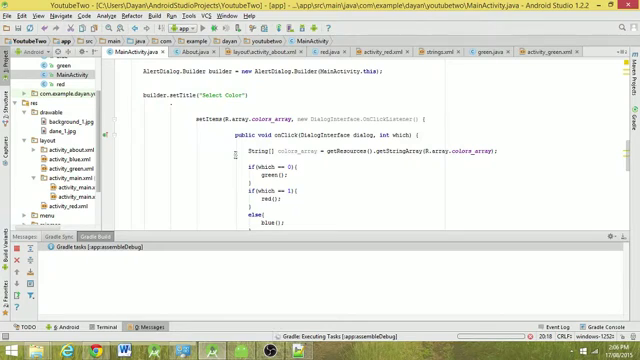
pyautogui.scroll(5, 235, 150)
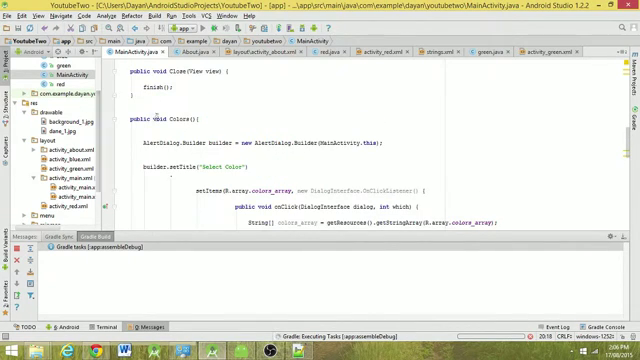
pyautogui.scroll(5, 147, 125)
pyautogui.scroll(5, 147, 125)
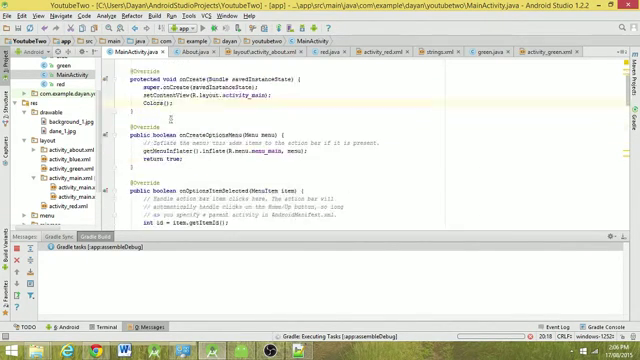
pyautogui.scroll(5, 147, 125)
# - Deploy the app to the already running Nexus 5 emulator
pyautogui.hotkey('shift', 'F10')
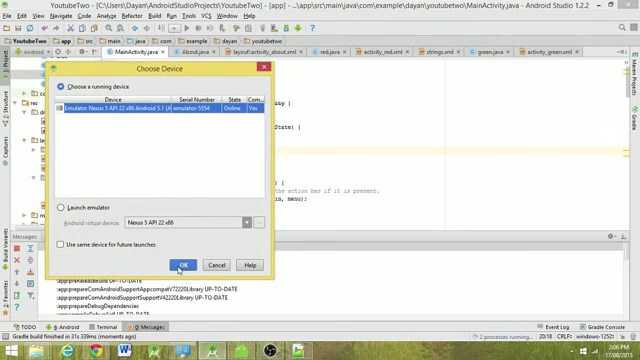
pyautogui.click(183, 264)
pyautogui.scroll(-10, 200, 150)
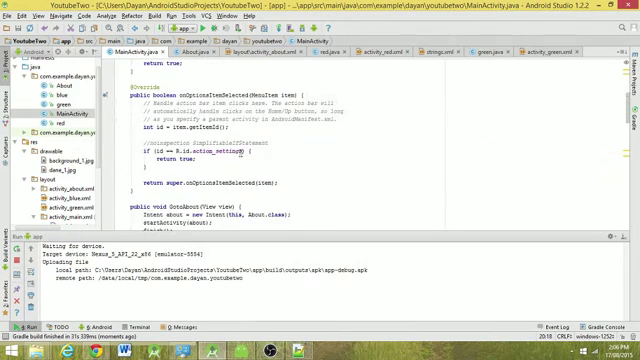
pyautogui.scroll(-3, 213, 120)
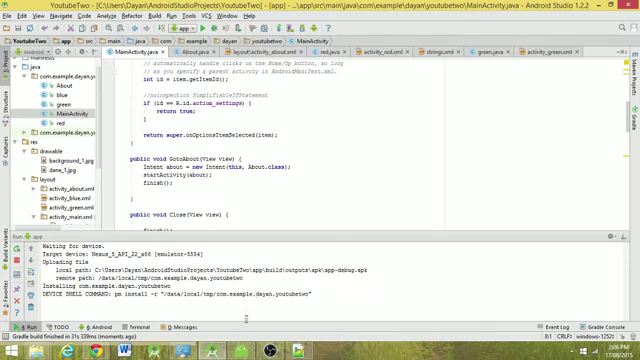
pyautogui.scroll(-2, 305, 163)
pyautogui.scroll(-2, 305, 163)
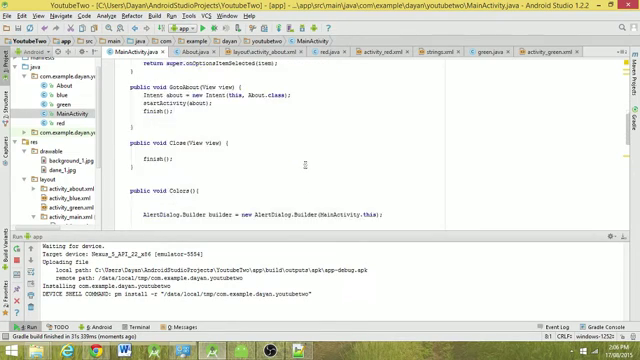
pyautogui.scroll(-2, 305, 163)
pyautogui.scroll(-2, 305, 163)
pyautogui.scroll(-3, 305, 163)
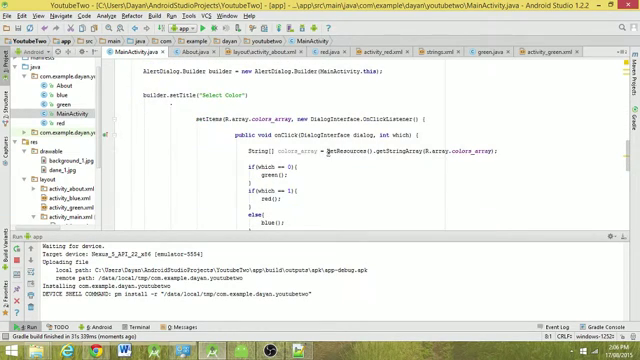
pyautogui.moveTo(297, 151)
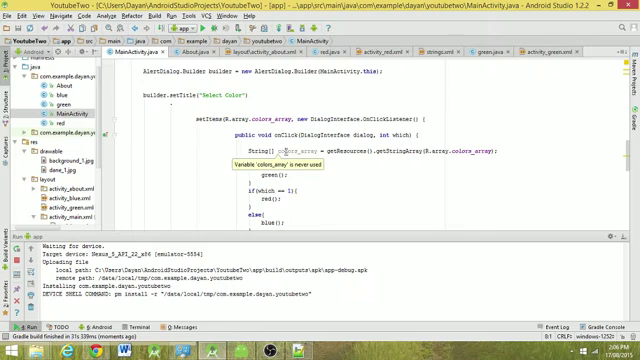
pyautogui.click(250, 150)
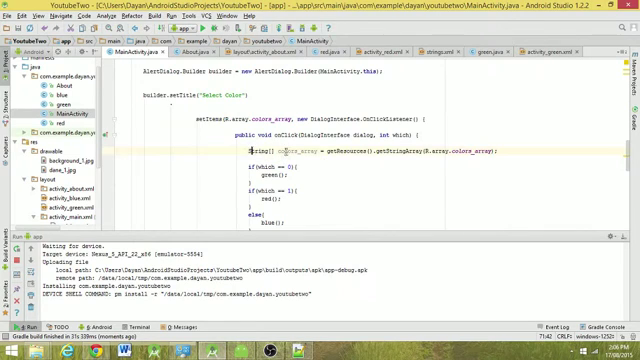
pyautogui.hotkey('ctrl', '/')
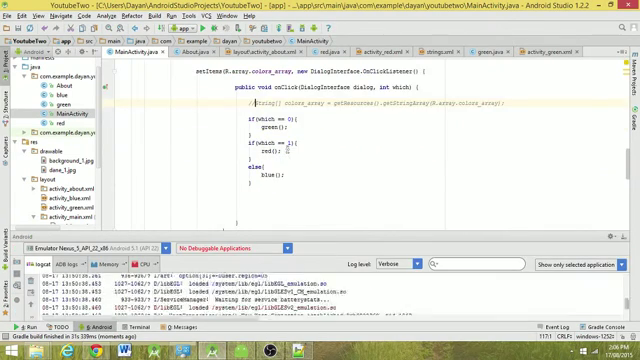
pyautogui.scroll(-3, 287, 148)
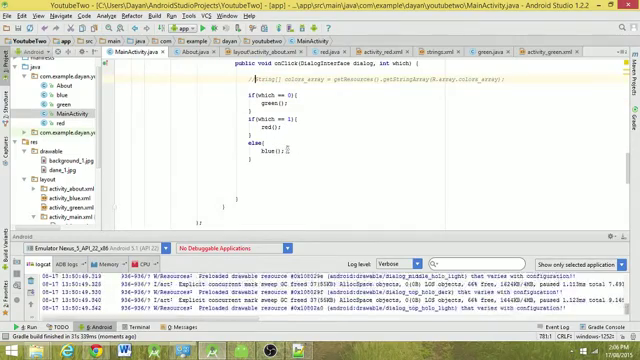
pyautogui.scroll(3, 287, 148)
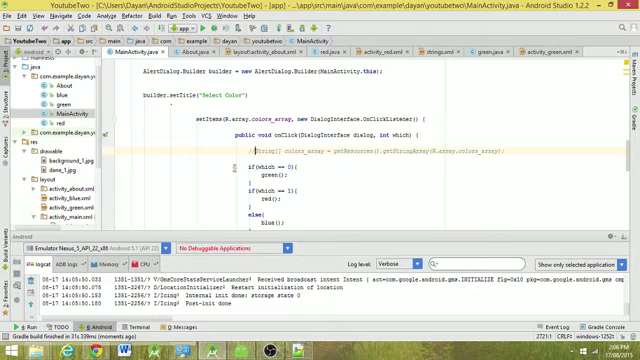
pyautogui.click(253, 150)
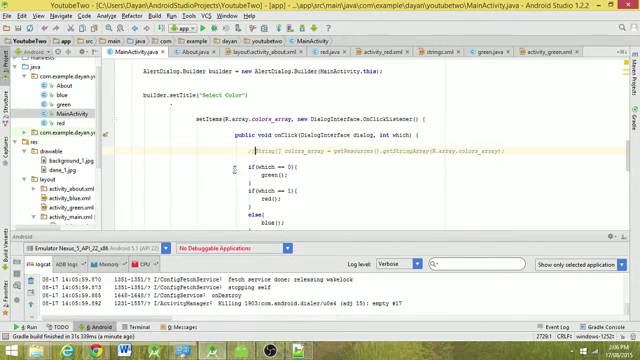
pyautogui.scroll(1, 255, 150)
pyautogui.scroll(-2, 255, 150)
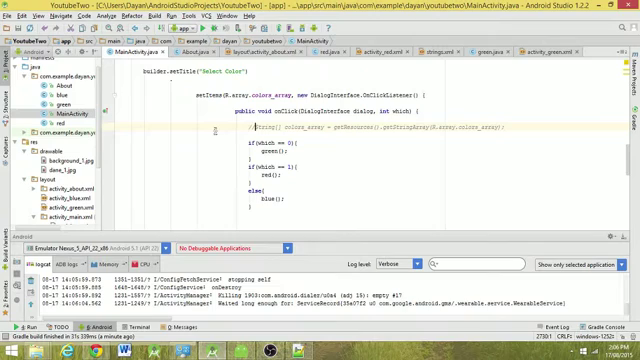
pyautogui.scroll(-2, 217, 130)
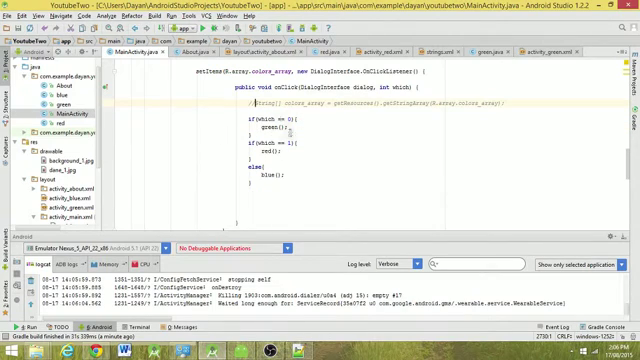
pyautogui.scroll(2, 237, 88)
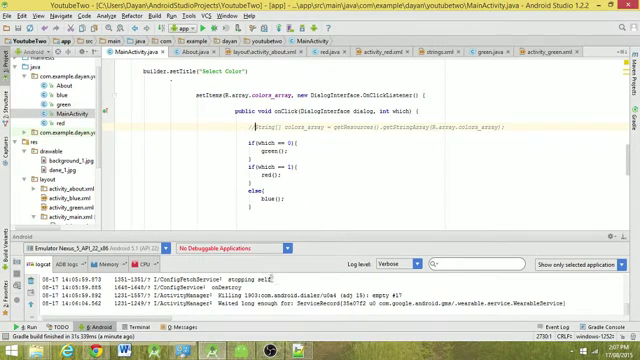
# - Choose Green in the emulator's Select Color dialog and check the overflow options
pyautogui.click(240, 350)
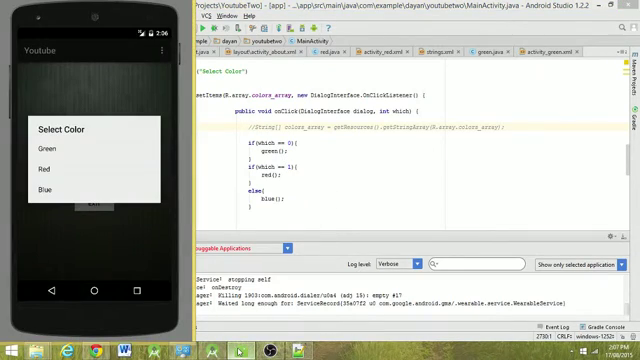
pyautogui.click(73, 152)
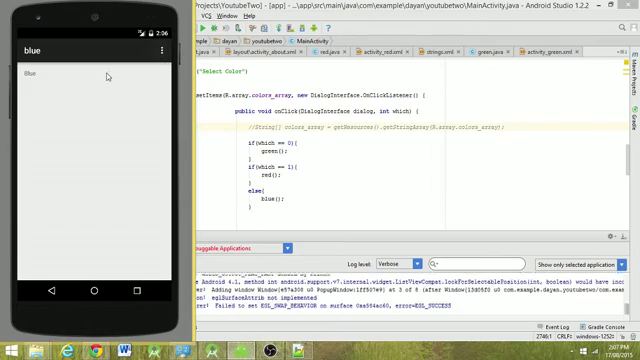
pyautogui.click(162, 50)
pyautogui.click(95, 140)
# - Back out of the blue and green screens to Home and return to the code editor
pyautogui.click(52, 291)
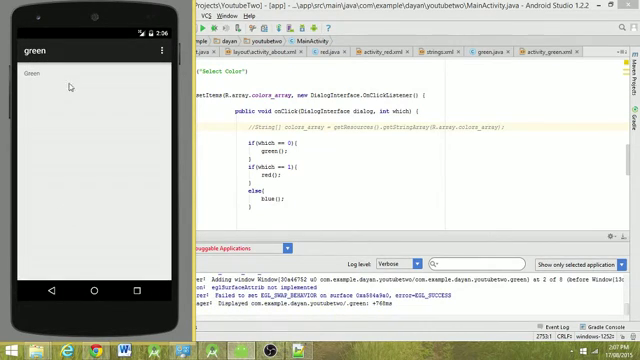
pyautogui.click(52, 290)
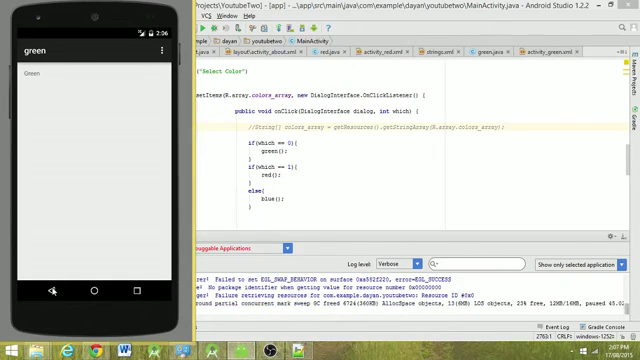
pyautogui.click(52, 290)
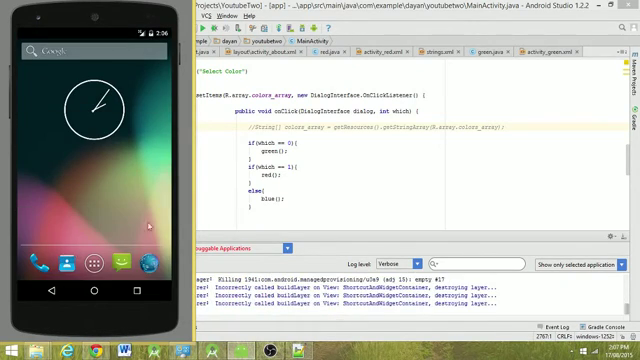
pyautogui.click(249, 170)
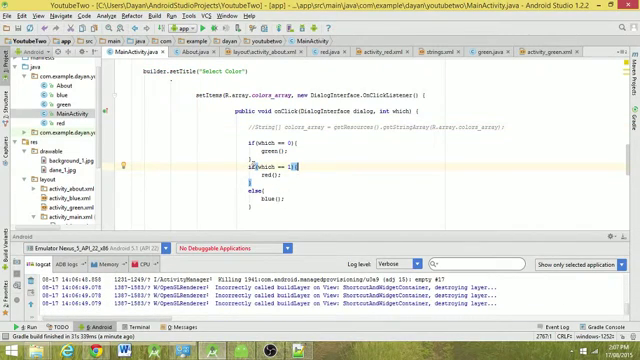
# - Change the branches to else if (which == 1) and else if (which == 2), then rerun the app
pyautogui.click(250, 166)
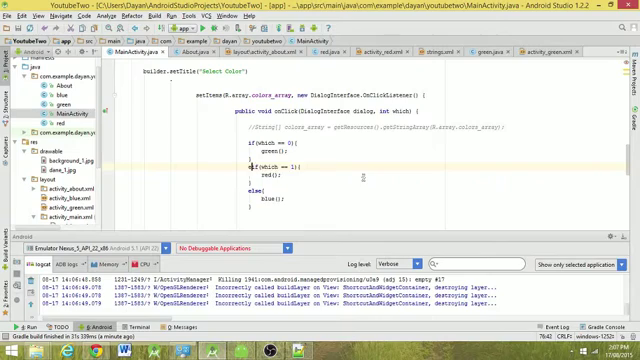
pyautogui.write('else')
pyautogui.click(264, 190)
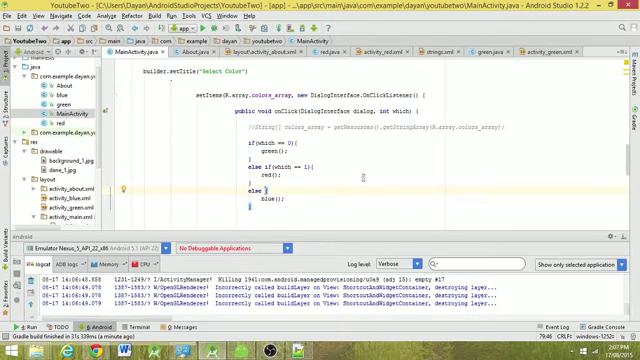
pyautogui.write('if (')
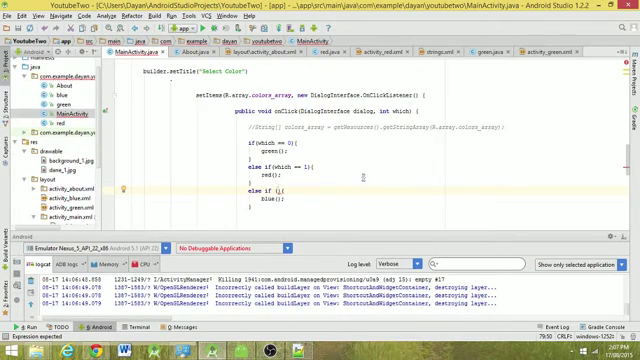
pyautogui.write('which')
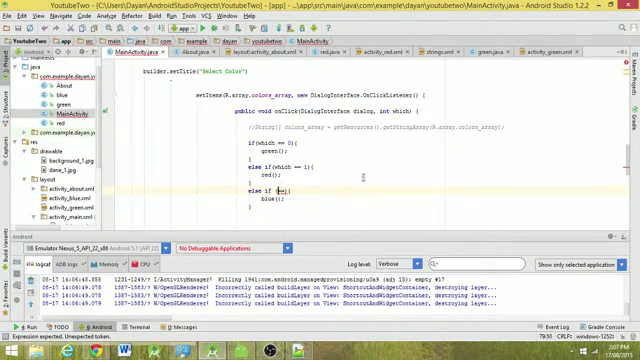
pyautogui.write(' == ')
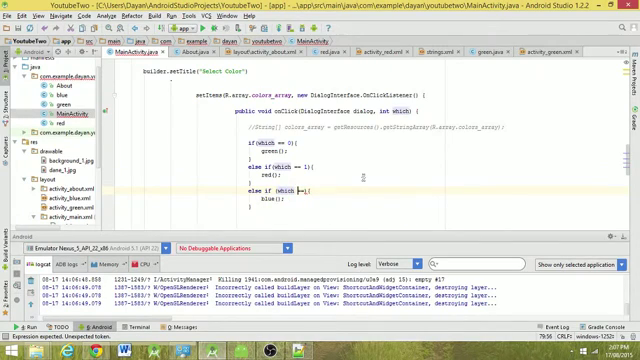
pyautogui.write('2')
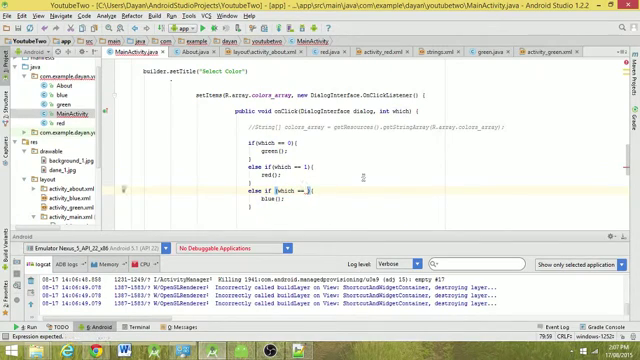
pyautogui.scroll(-3, 336, 178)
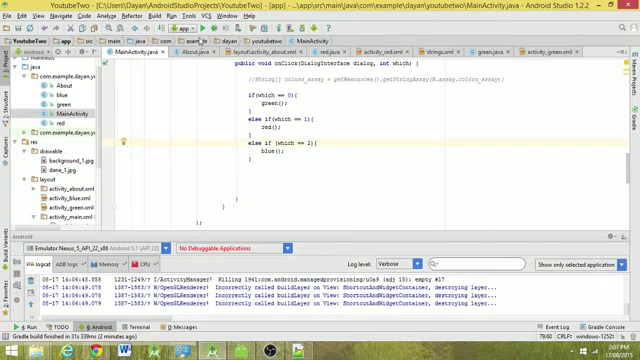
pyautogui.hotkey('shift', 'F10')
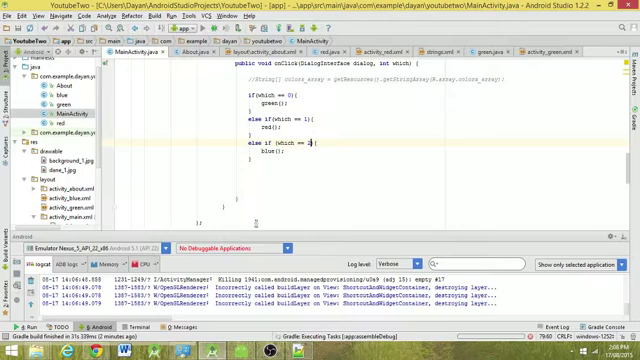
pyautogui.scroll(-5, 315, 195)
pyautogui.scroll(-3, 315, 195)
pyautogui.scroll(3, 315, 195)
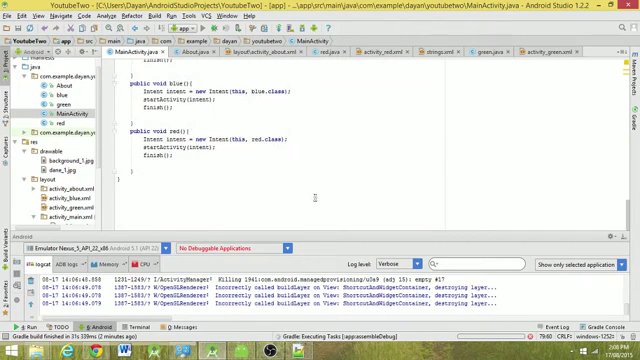
pyautogui.scroll(4, 315, 195)
pyautogui.scroll(5, 315, 196)
pyautogui.scroll(-4, 315, 196)
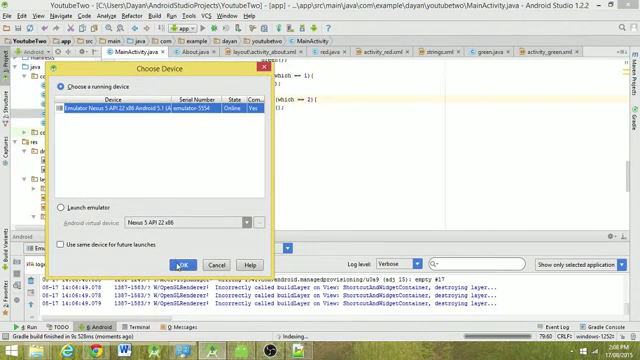
# - Deploy the rebuilt app, choose Green to reach only the green screen, then return Home
pyautogui.click(181, 264)
pyautogui.scroll(-3, 285, 175)
pyautogui.scroll(3, 285, 175)
pyautogui.click(285, 172)
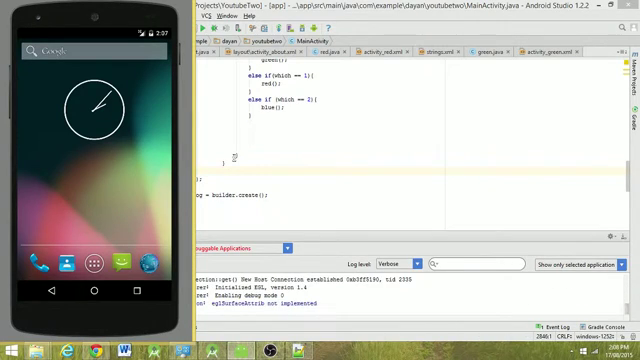
pyautogui.click(46, 149)
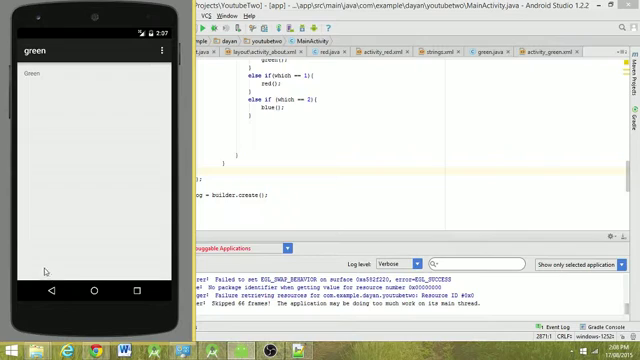
pyautogui.click(52, 290)
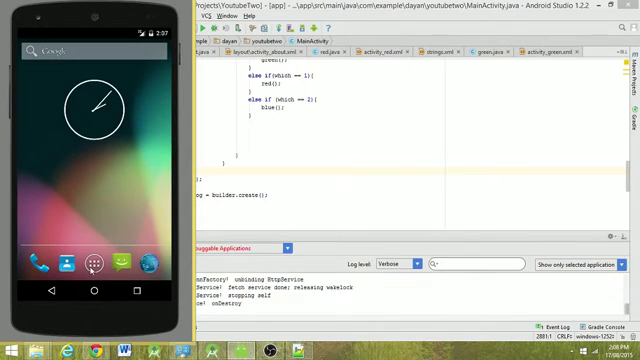
pyautogui.click(93, 262)
pyautogui.click(267, 180)
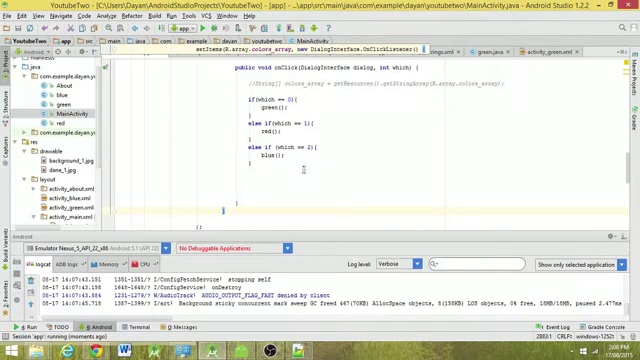
pyautogui.scroll(-4, 223, 210)
pyautogui.scroll(-2, 223, 150)
pyautogui.scroll(-2, 296, 168)
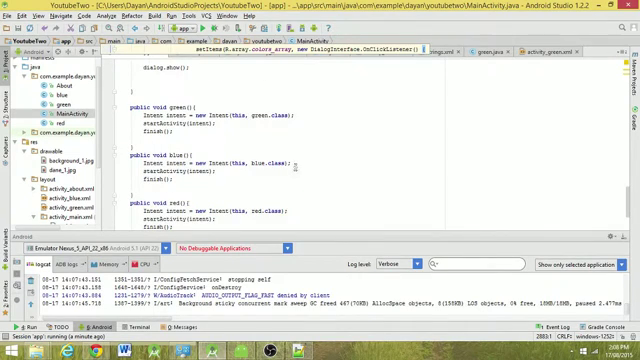
pyautogui.scroll(4, 220, 185)
pyautogui.scroll(4, 211, 180)
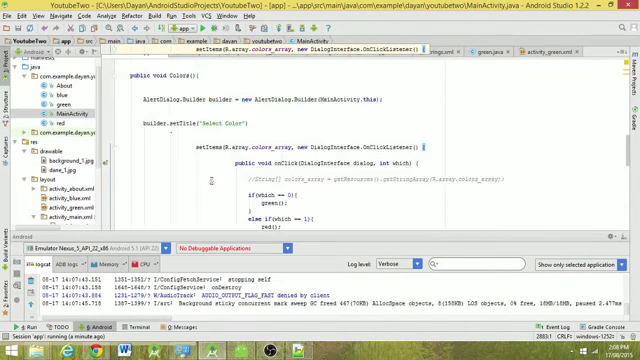
pyautogui.scroll(-3, 211, 180)
pyautogui.scroll(-3, 211, 180)
pyautogui.scroll(1, 211, 180)
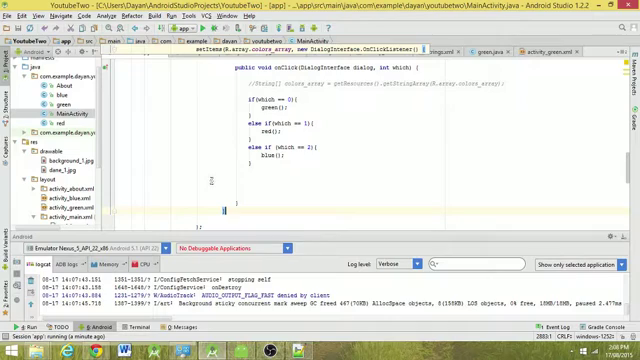